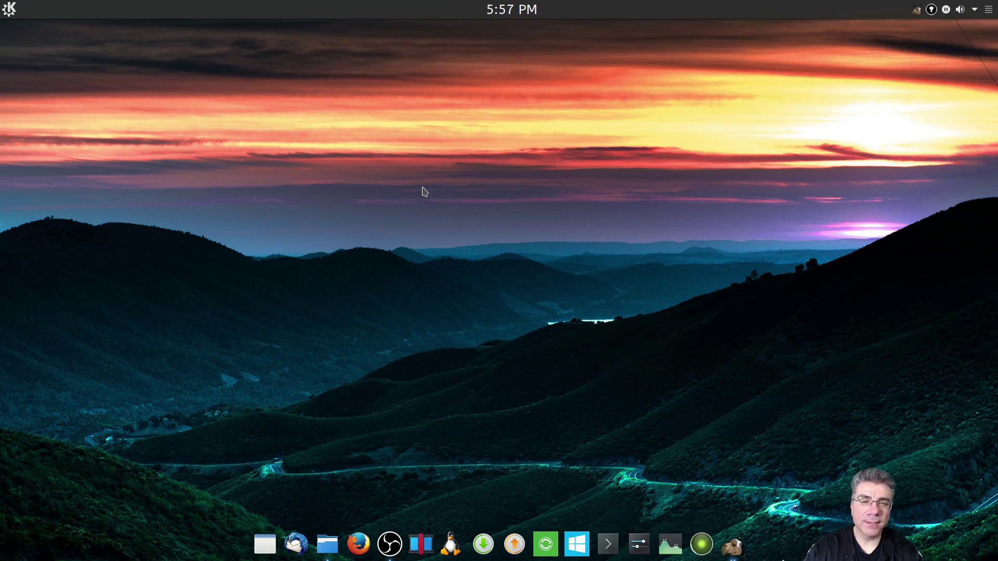
Step: Open the search plugin settings from the desktop search bar and enlarge the window to show more plugins
{"action": "key", "text": "alt+F2"}
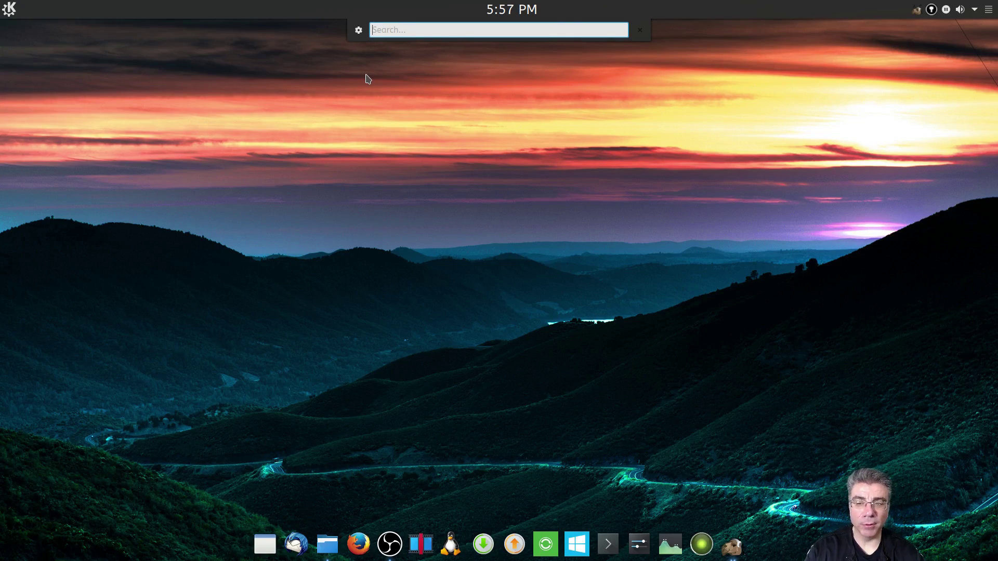
{"action": "left_click", "coordinate": [359, 30]}
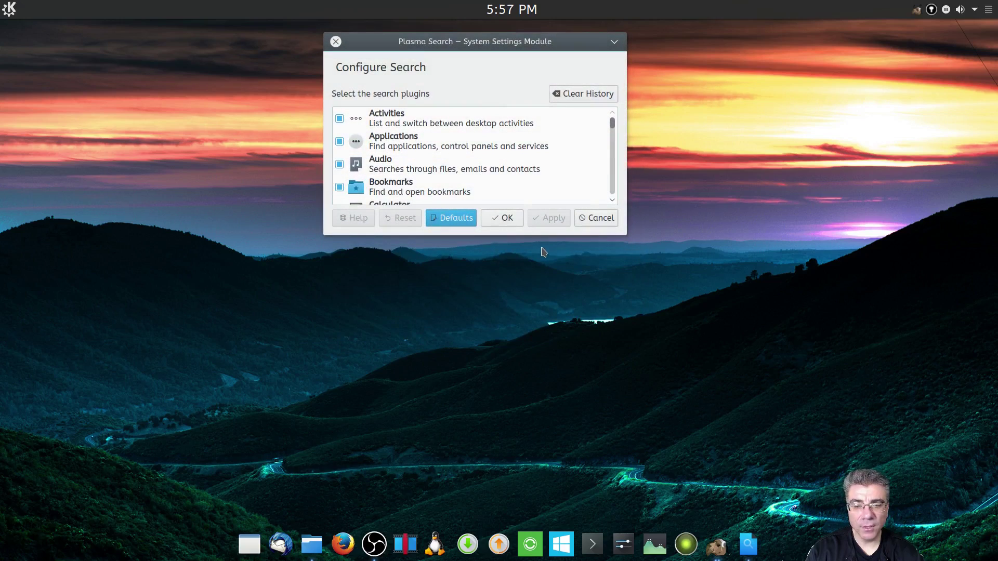
{"action": "left_click_drag", "start_coordinate": [543, 235], "coordinate": [546, 514]}
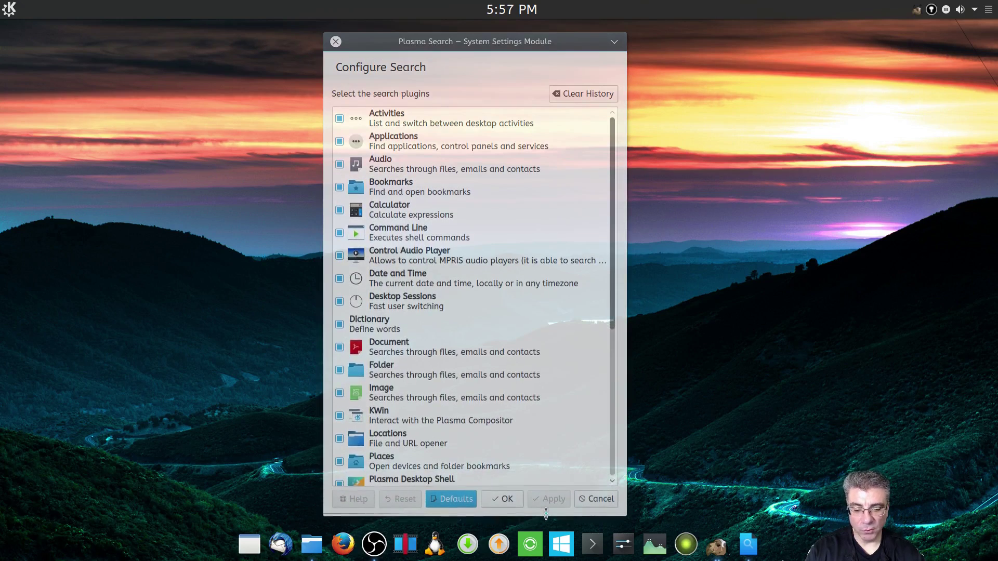
{"action": "left_click_drag", "start_coordinate": [499, 77], "coordinate": [516, 75]}
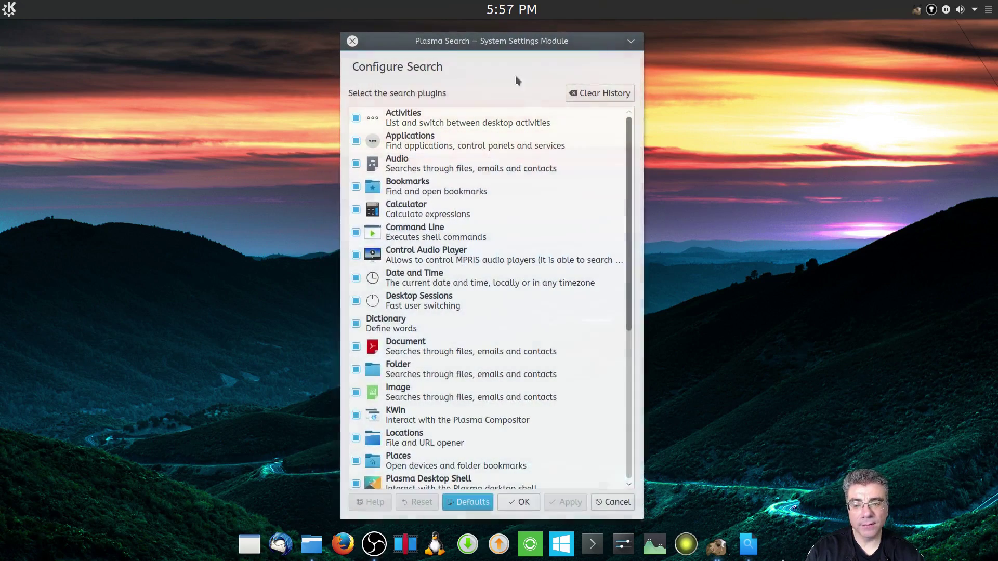
Step: Review the full list of search plugins and clear the search history
{"action": "scroll", "coordinate": [545, 208], "scroll_direction": "down", "scroll_amount": 5}
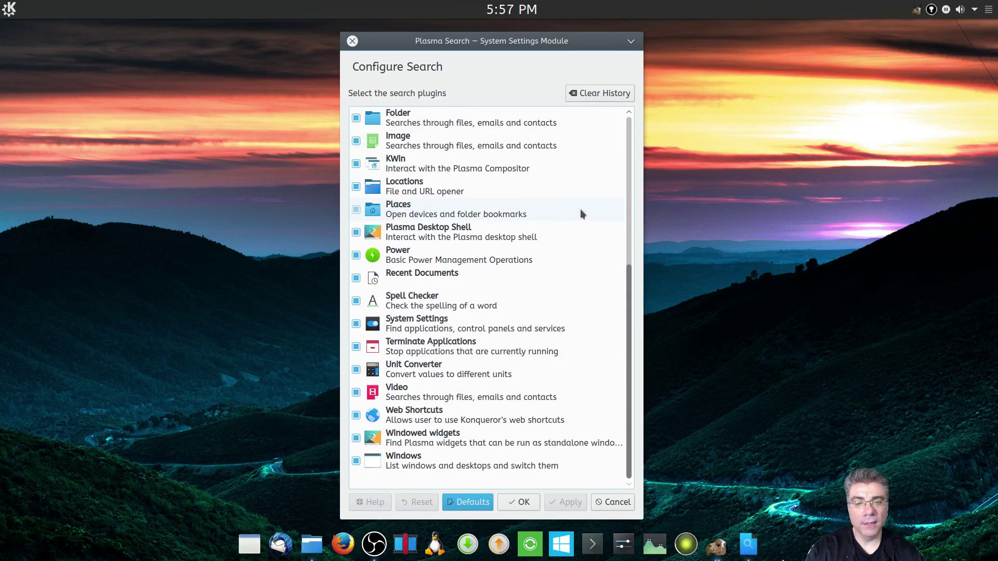
{"action": "scroll", "coordinate": [581, 209], "scroll_direction": "up", "scroll_amount": 5}
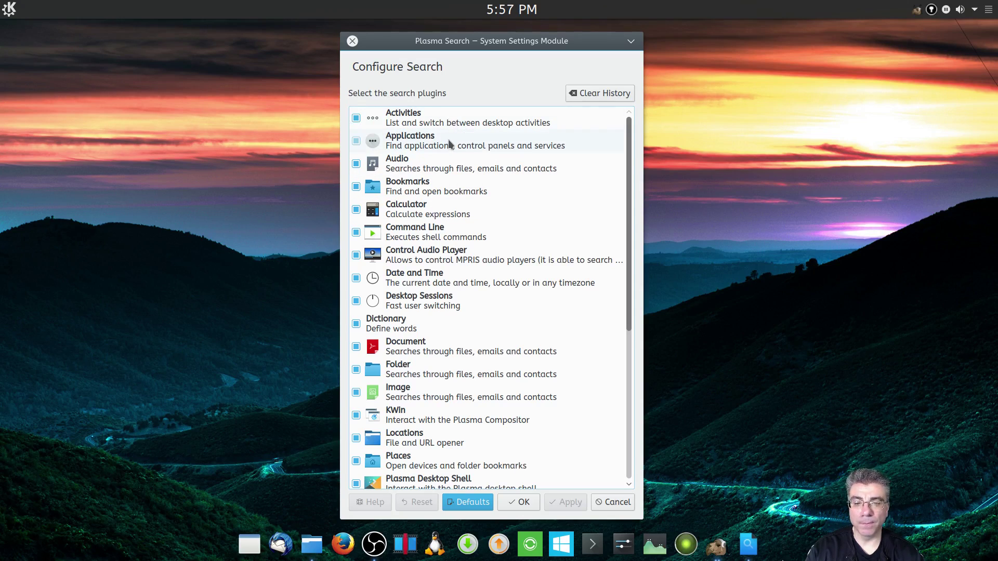
{"action": "scroll", "coordinate": [497, 172], "scroll_direction": "down", "scroll_amount": 5}
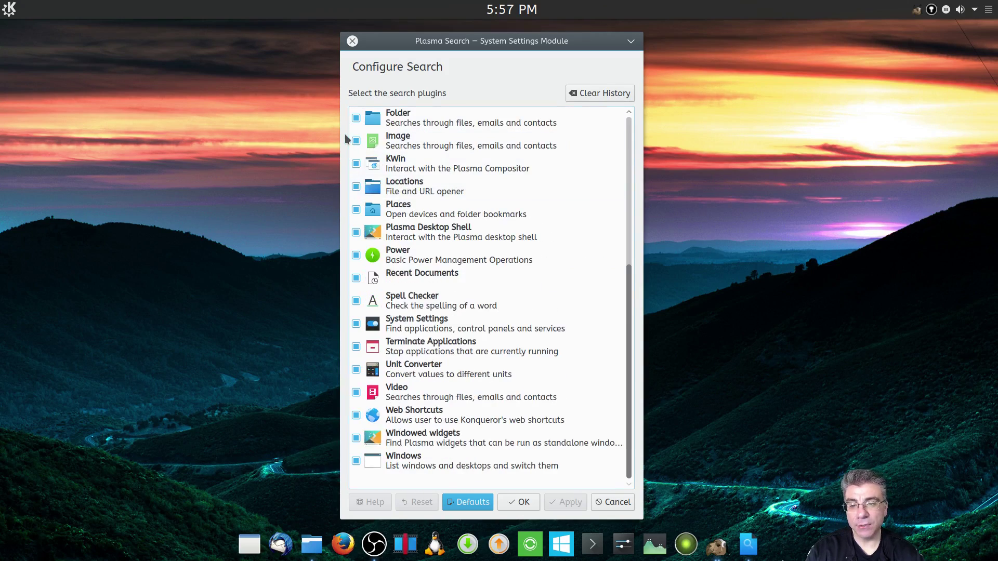
{"action": "scroll", "coordinate": [458, 228], "scroll_direction": "up", "scroll_amount": 5}
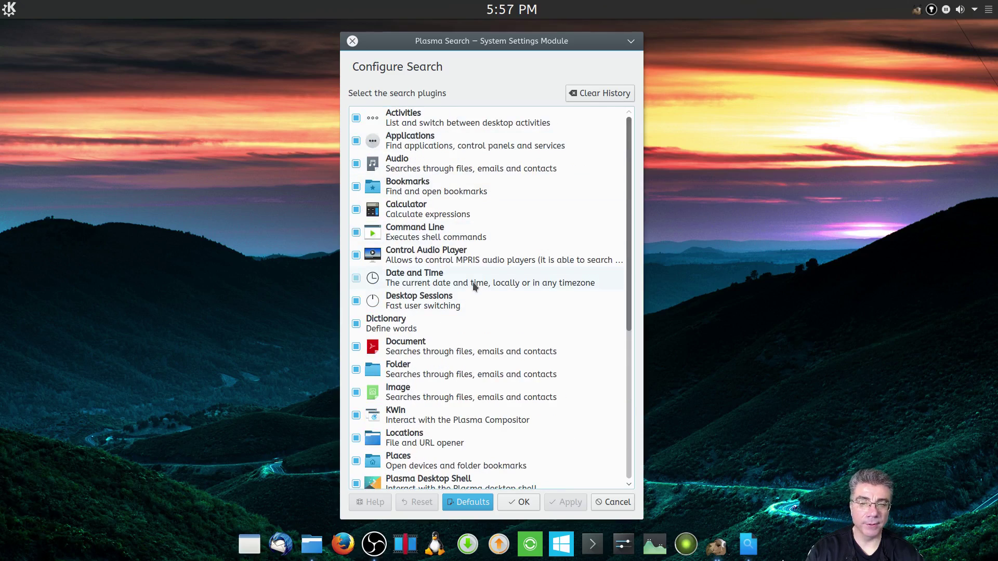
{"action": "left_click", "coordinate": [597, 94]}
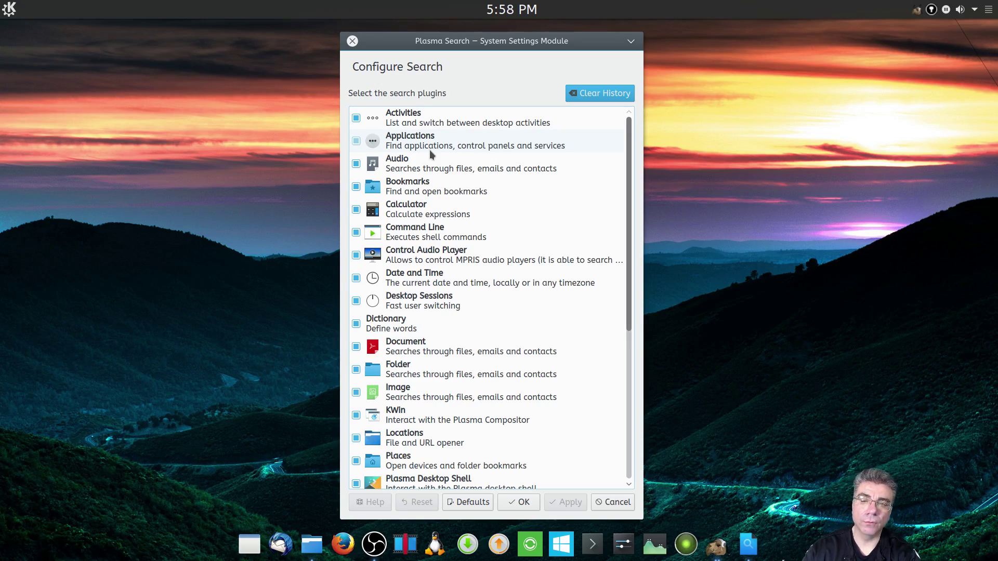
Step: Search the desktop for "d" and for "firef" to look over the result categories, and close the search
{"action": "key", "text": "alt+space"}
{"action": "type", "text": "d"}
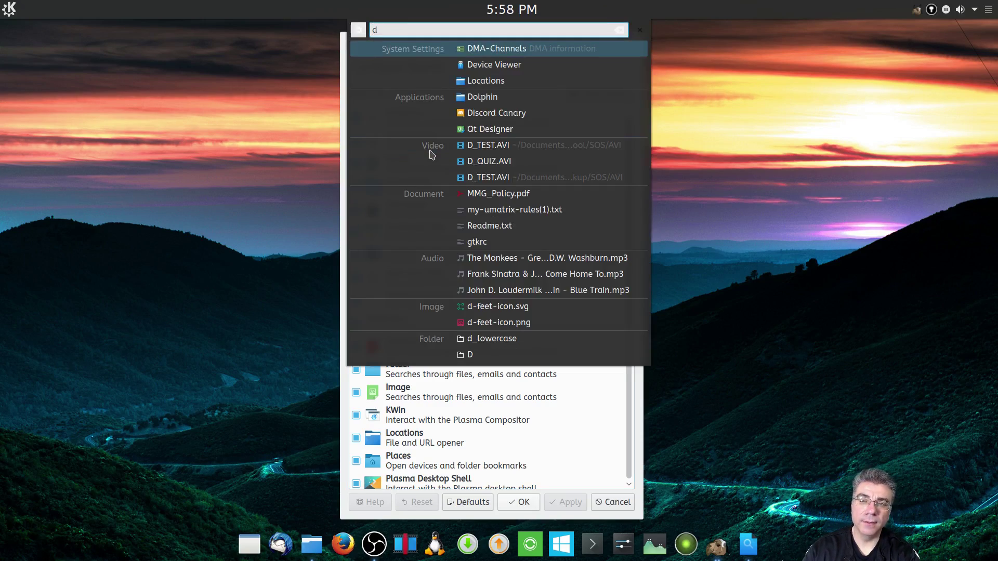
{"action": "key", "text": "BackSpace"}
{"action": "type", "text": "firef"}
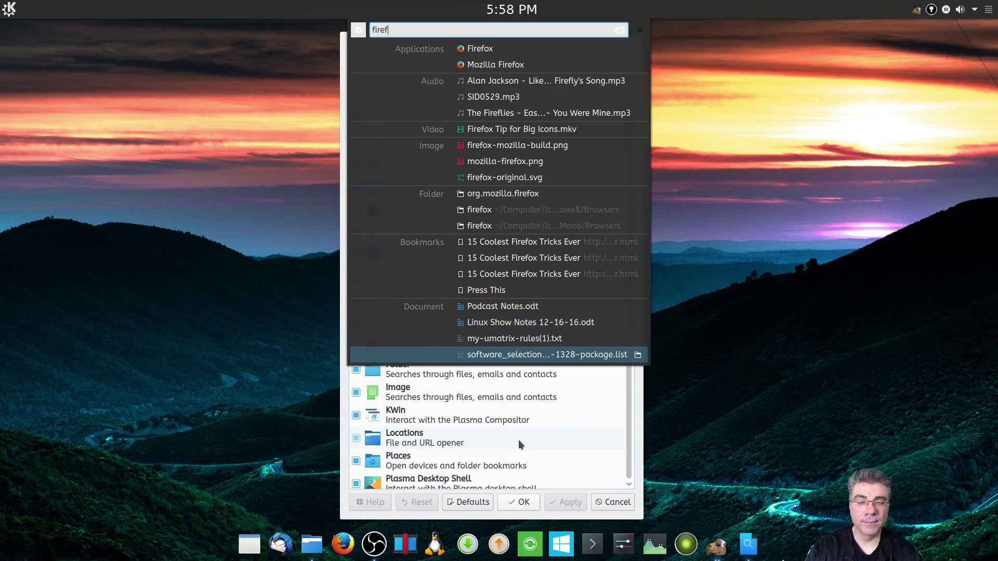
{"action": "key", "text": "Escape"}
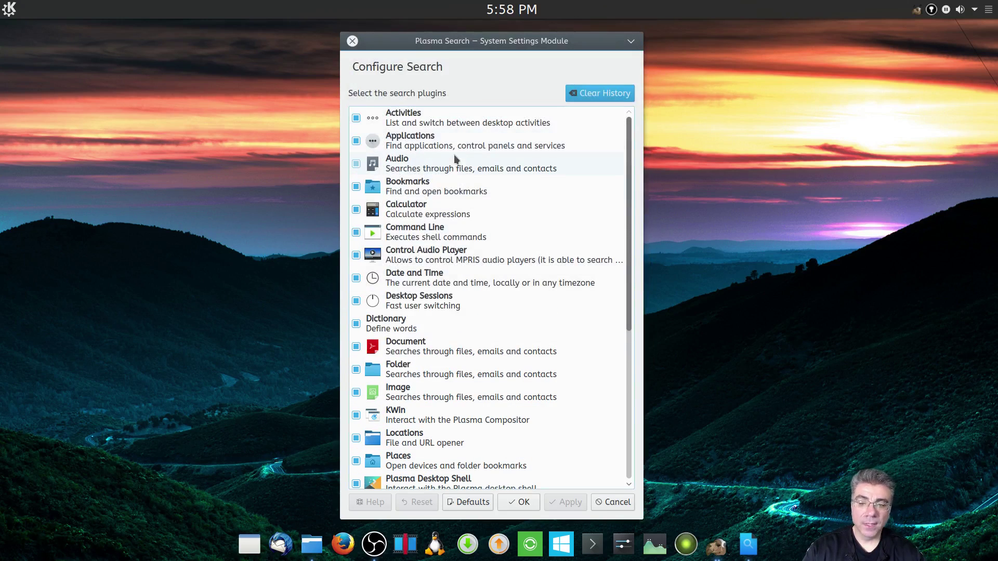
Step: Highlight the Audio and Bookmarks plugins in turn, and calculate 4+4 in the desktop search
{"action": "left_click", "coordinate": [446, 167]}
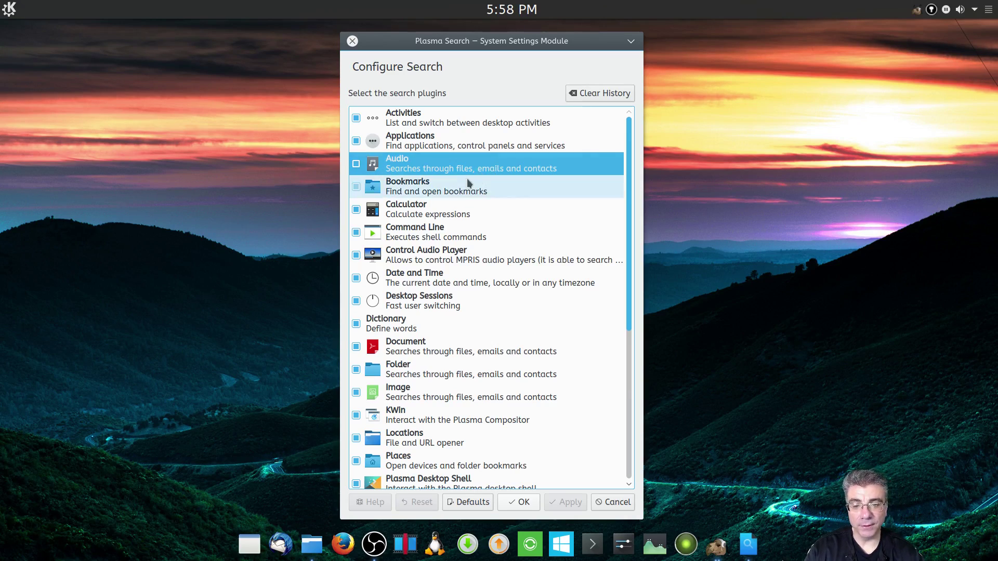
{"action": "left_click", "coordinate": [458, 189]}
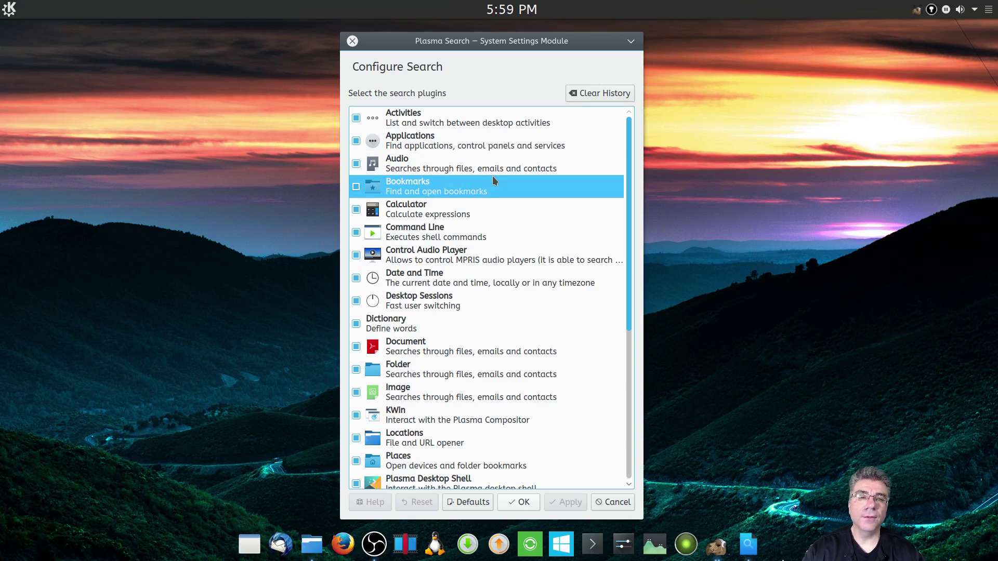
{"action": "key", "text": "alt+space"}
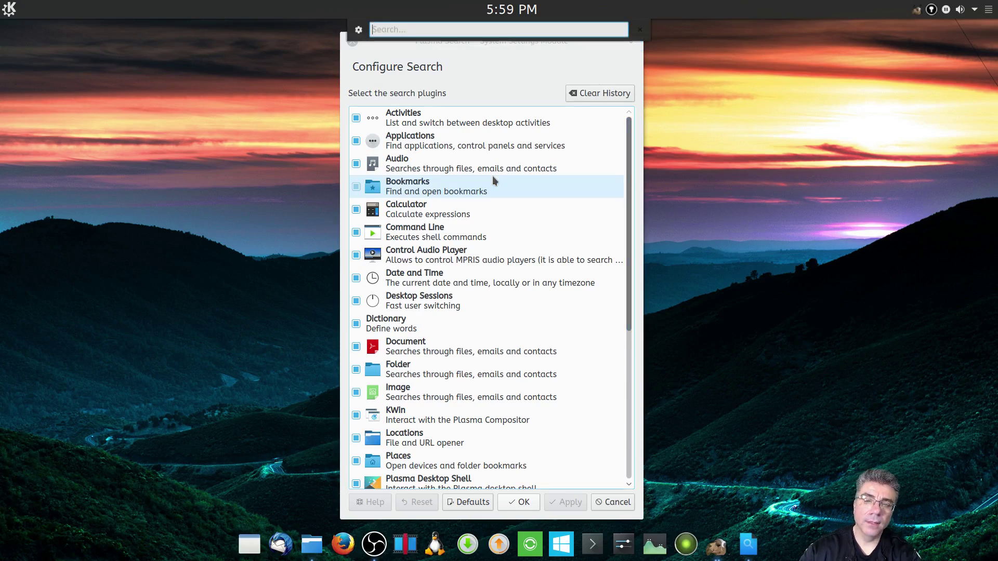
{"action": "type", "text": "4"}
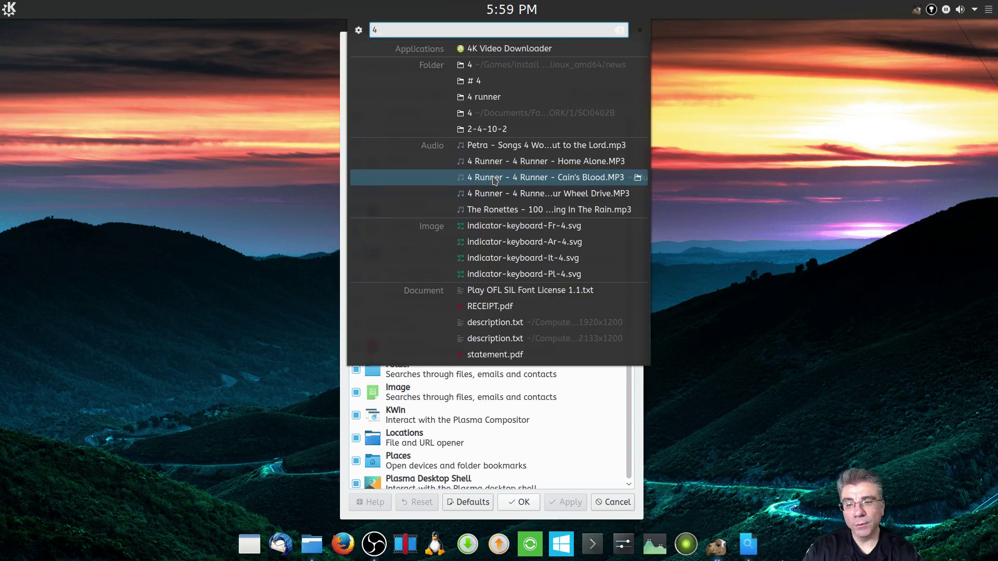
{"action": "type", "text": "+4"}
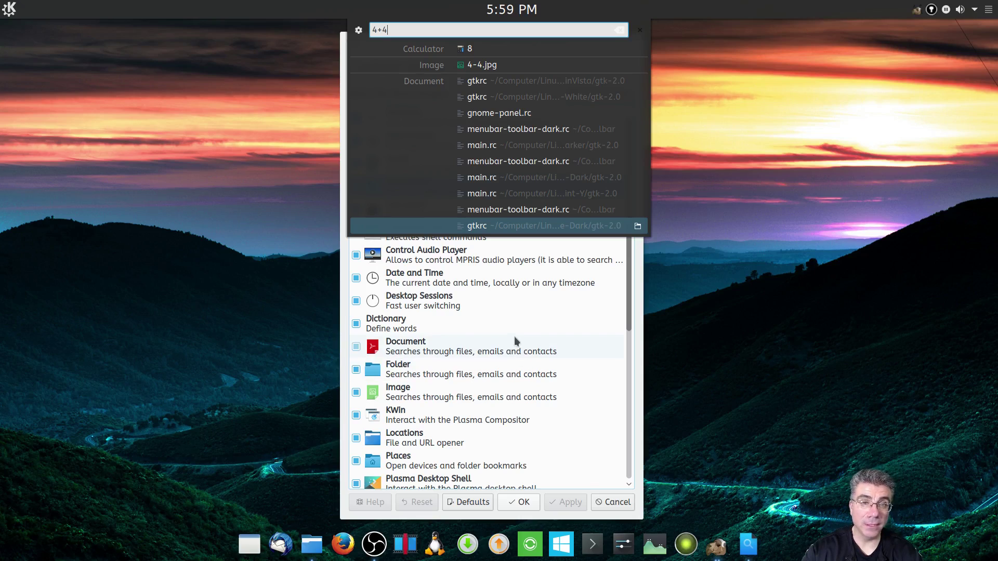
{"action": "key", "text": "Escape"}
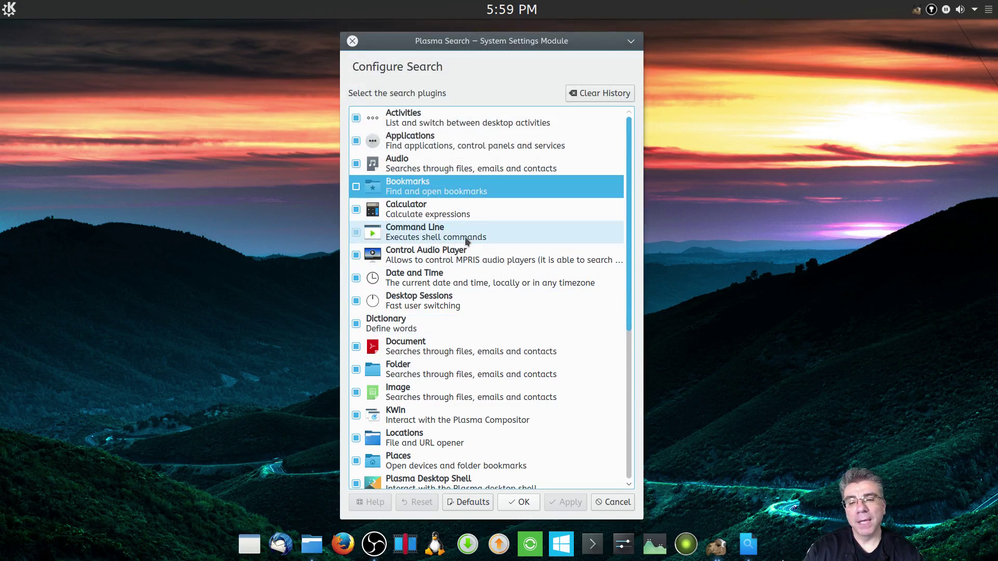
Step: Restart the Plasma shell by running "killall plasmashell && plasmashell" from the desktop search
{"action": "key", "text": "alt+space"}
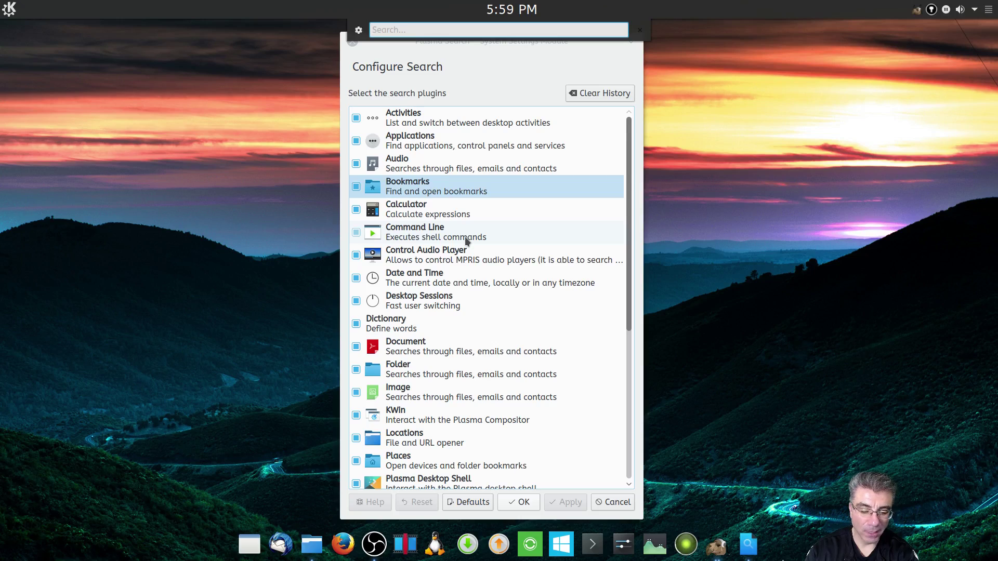
{"action": "type", "text": "ki"}
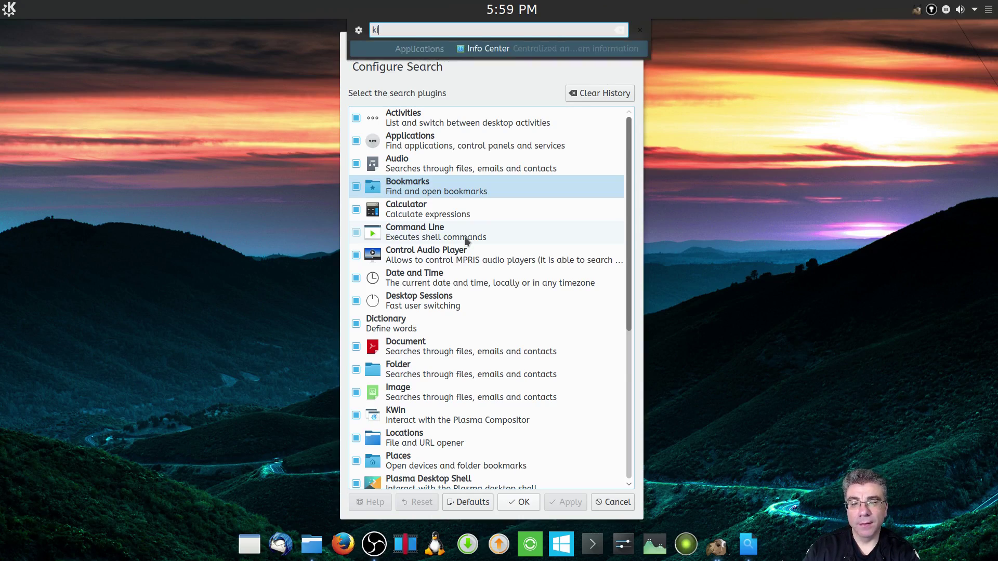
{"action": "type", "text": "llall "}
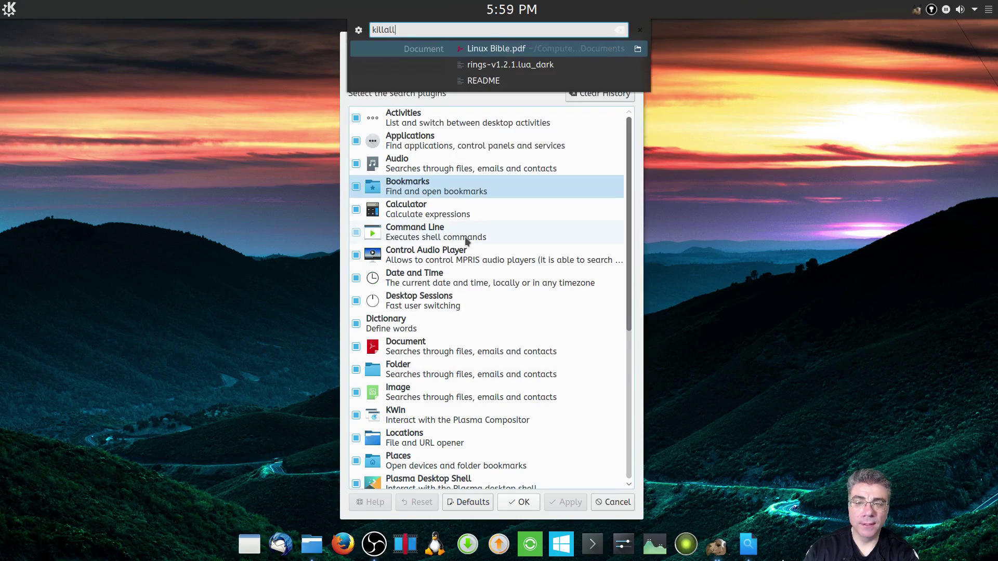
{"action": "type", "text": "pla"}
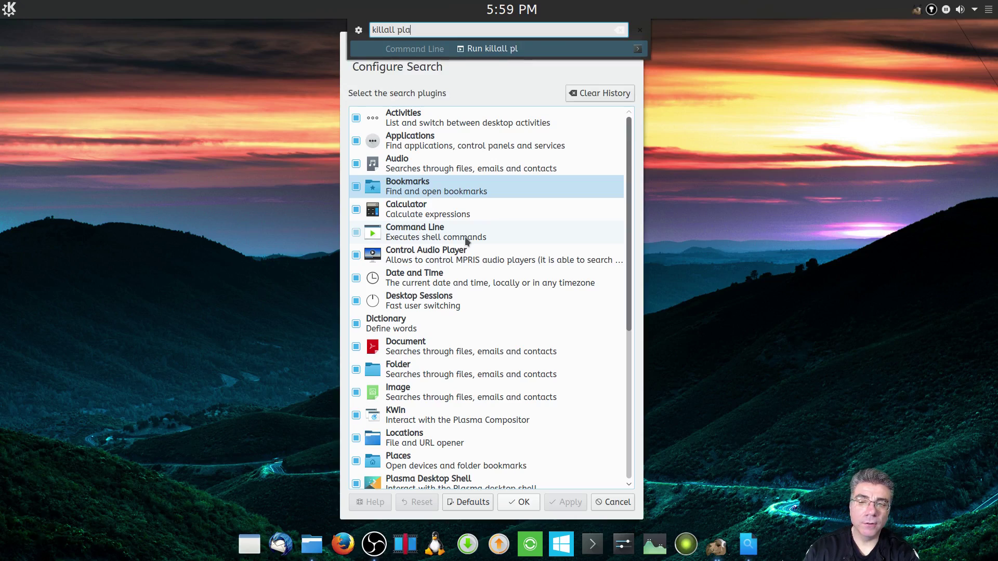
{"action": "type", "text": "smashell"}
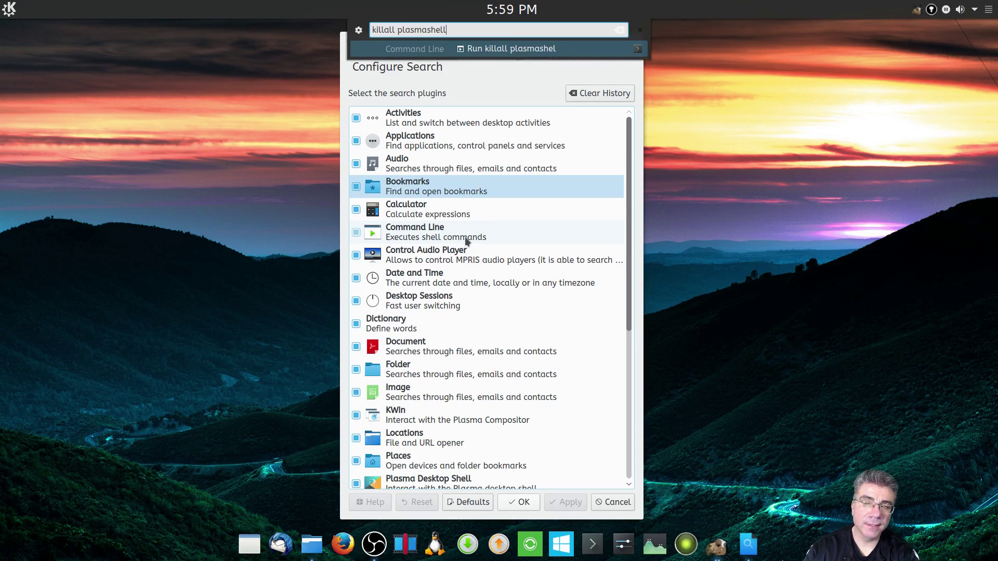
{"action": "type", "text": " &&"}
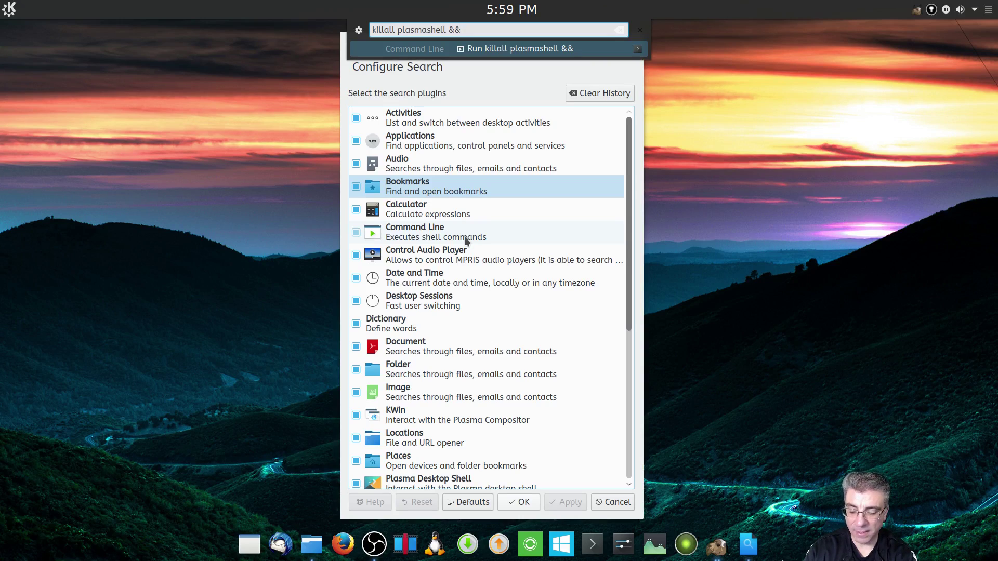
{"action": "type", "text": "plasmas"}
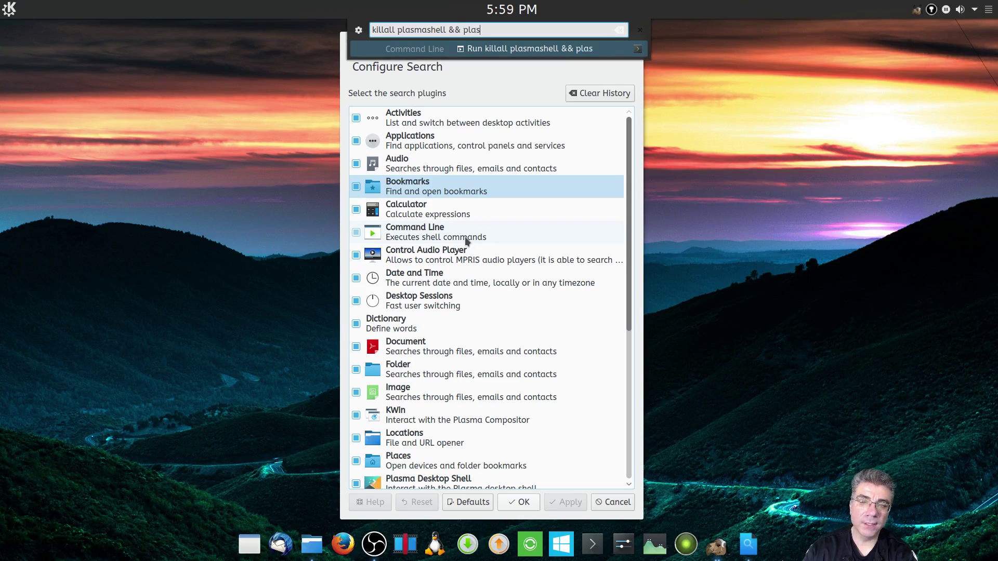
{"action": "type", "text": "hell"}
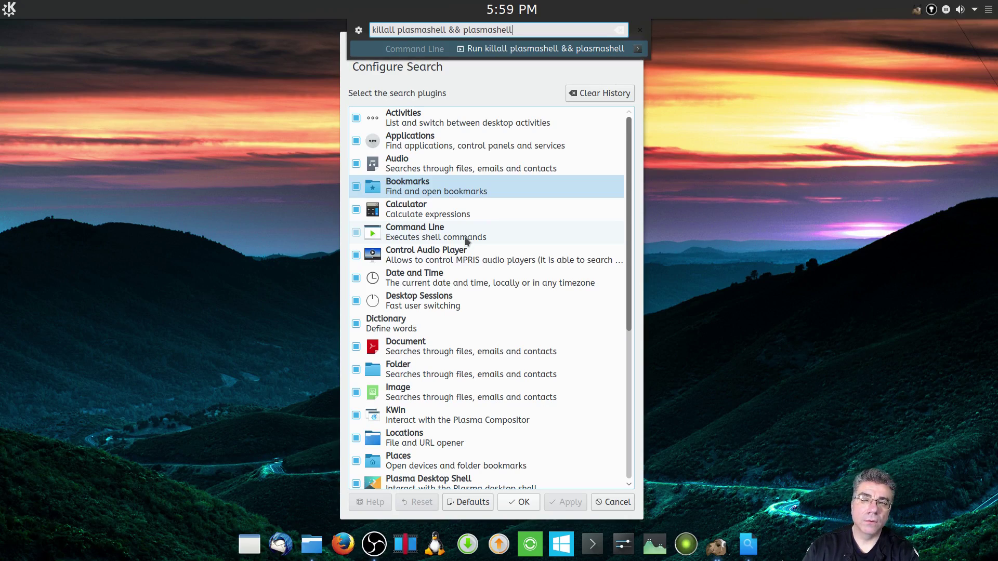
{"action": "key", "text": "Return"}
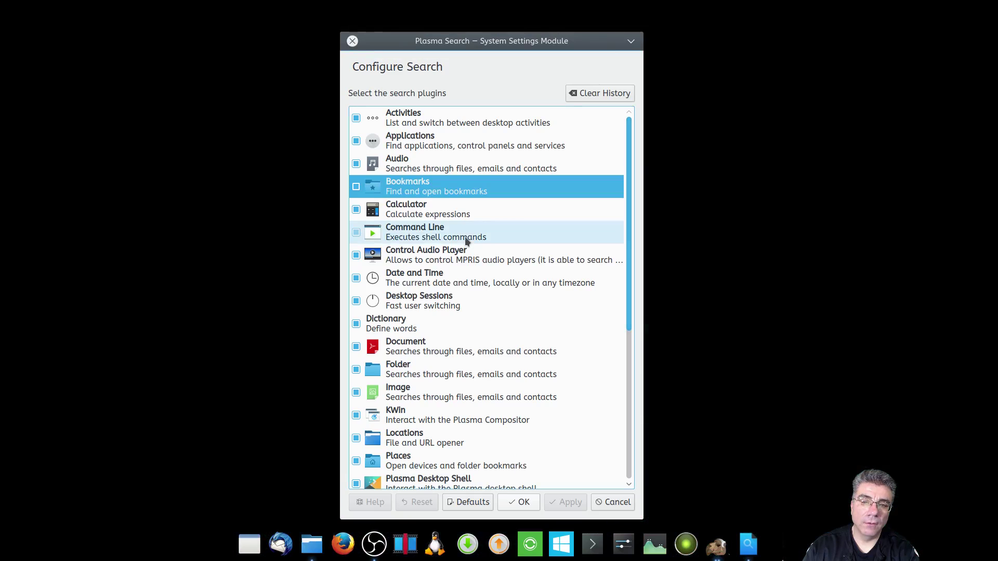
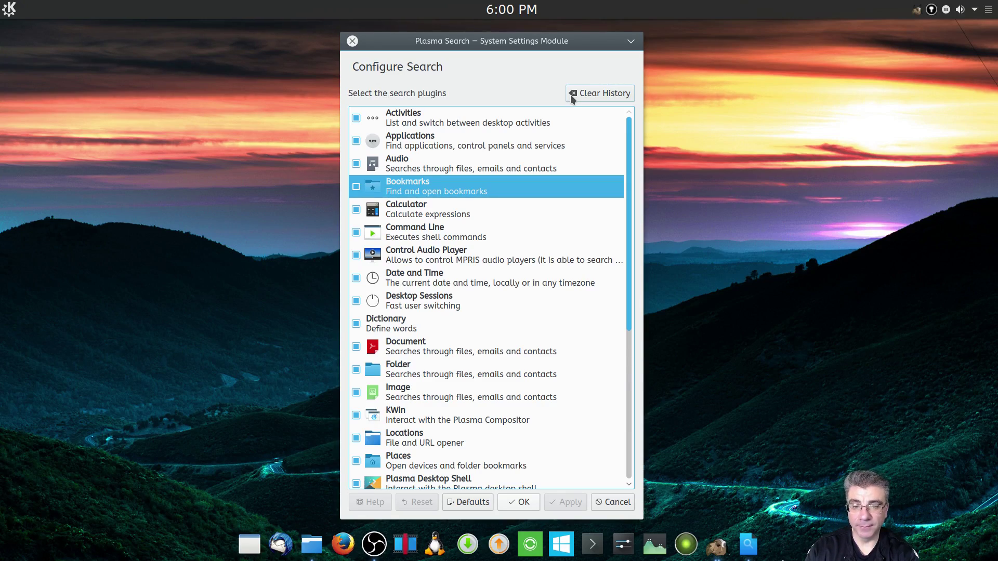
Step: Search the desktop for "play" to look at the audio player control results, and close the search
{"action": "key", "text": "alt+space"}
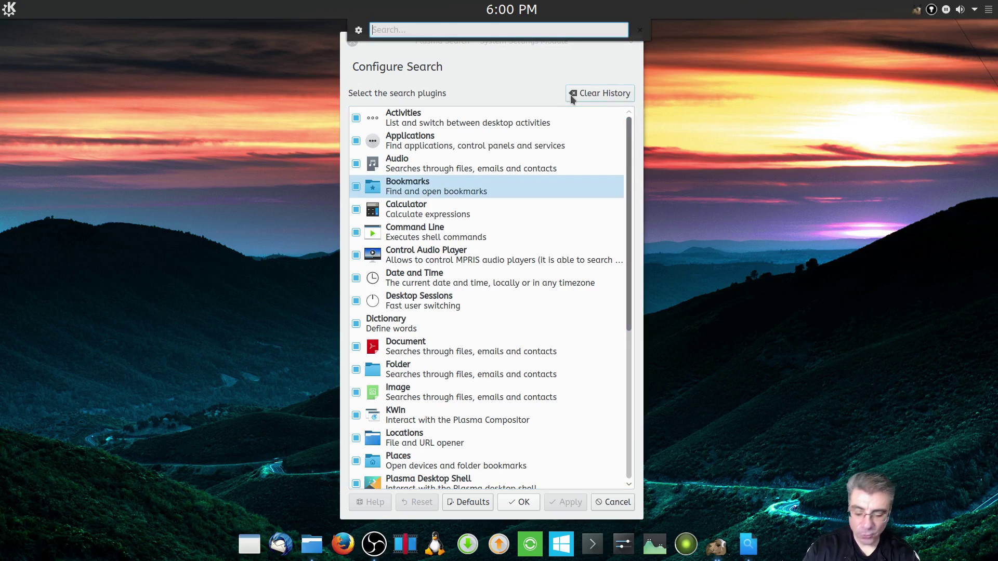
{"action": "type", "text": "play"}
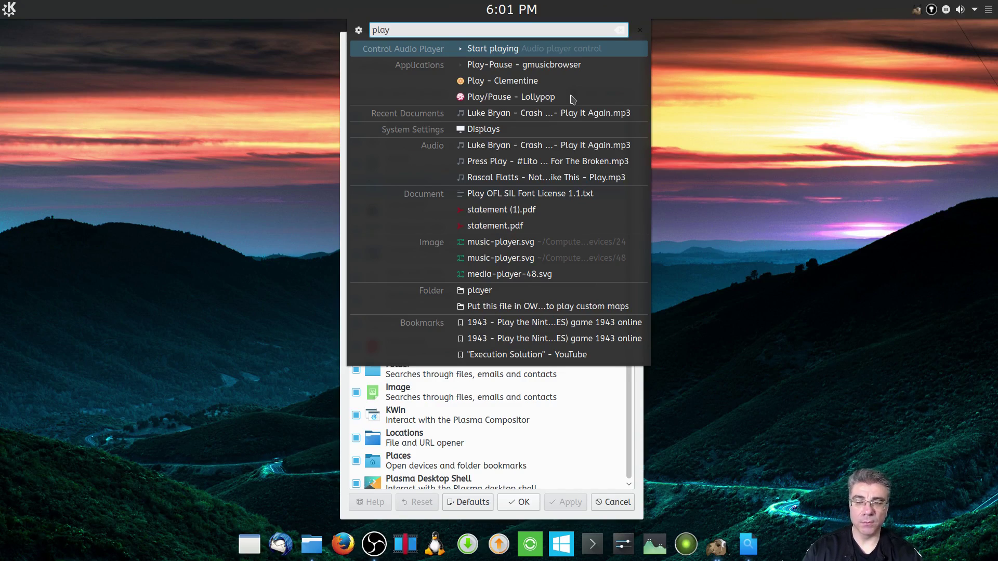
{"action": "key", "text": "Escape"}
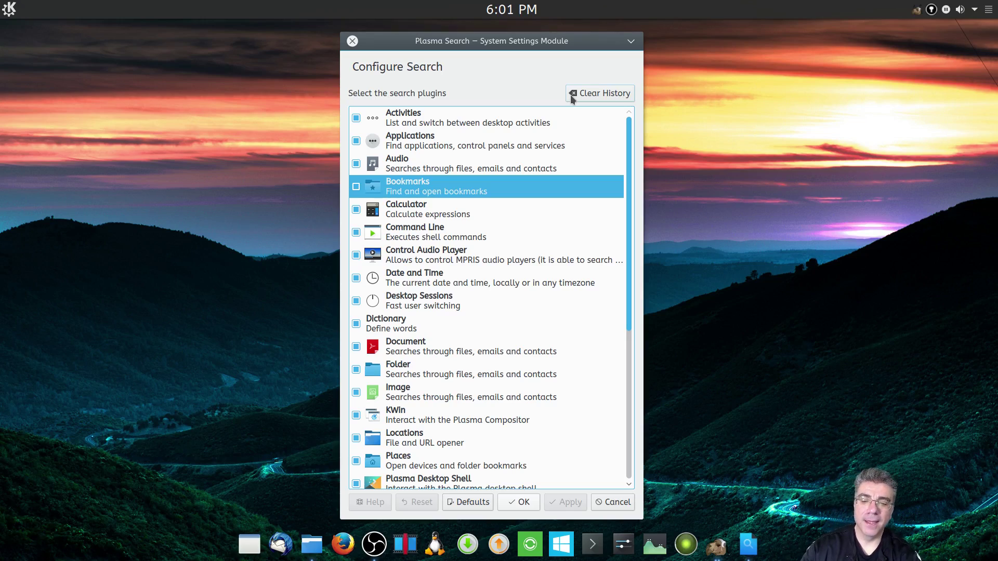
Step: Search the desktop for "date" and highlight the Date and Time result
{"action": "key", "text": "alt+space"}
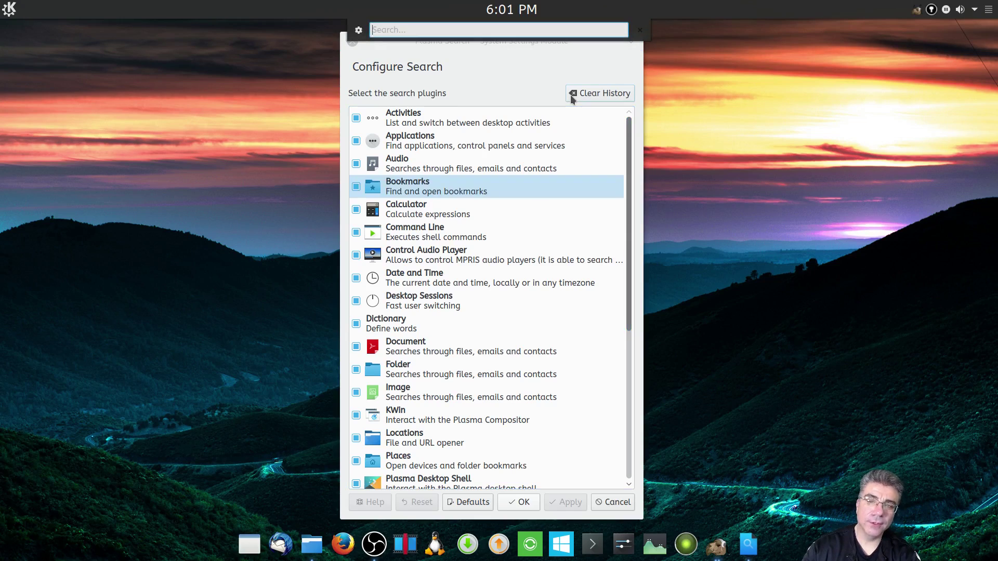
{"action": "type", "text": "date"}
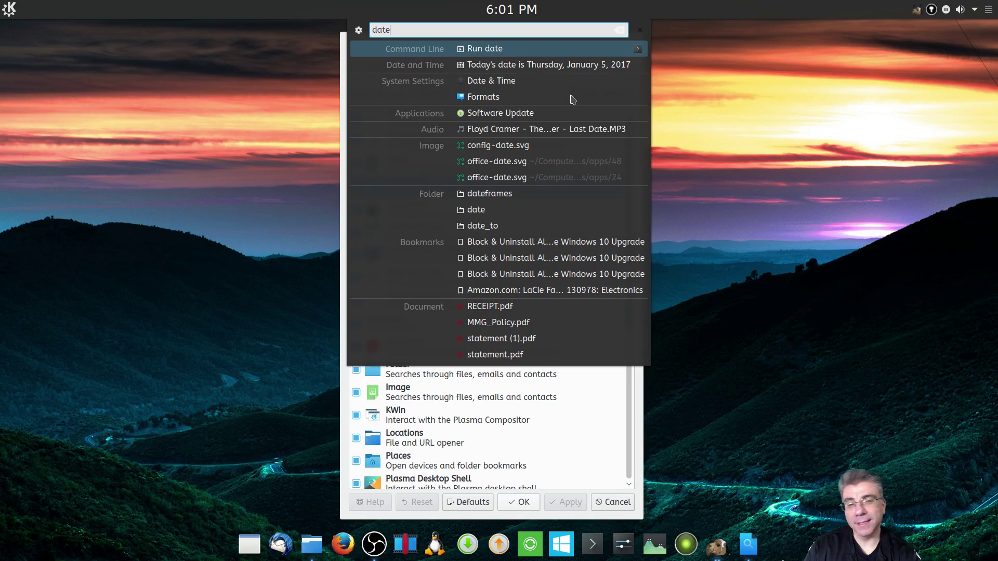
{"action": "key", "text": "Down"}
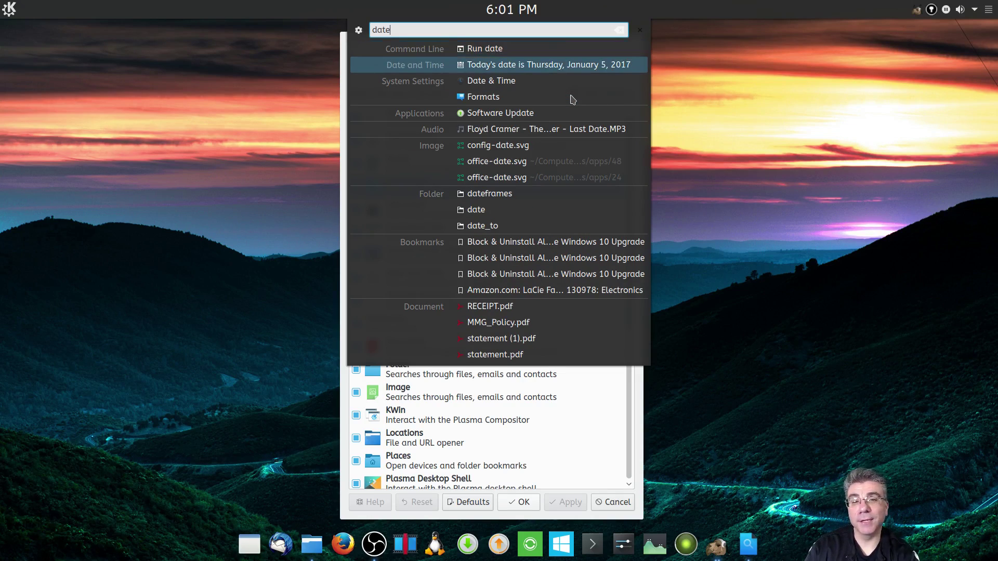
Step: Replace the search term with "time" to look up the current time
{"action": "key", "text": "BackSpace"}
{"action": "key", "text": "BackSpace"}
{"action": "key", "text": "BackSpace"}
{"action": "key", "text": "BackSpace"}
{"action": "type", "text": "time"}
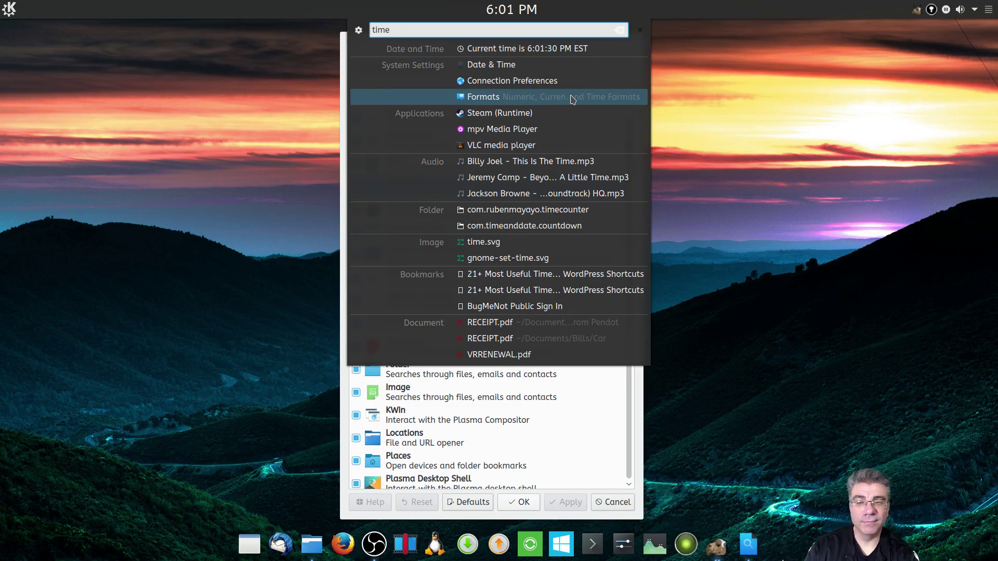
Step: Highlight the current time result and extend the search to "time cst" to look up the time in that zone
{"action": "key", "text": "Up"}
{"action": "key", "text": "Up"}
{"action": "key", "text": "Up"}
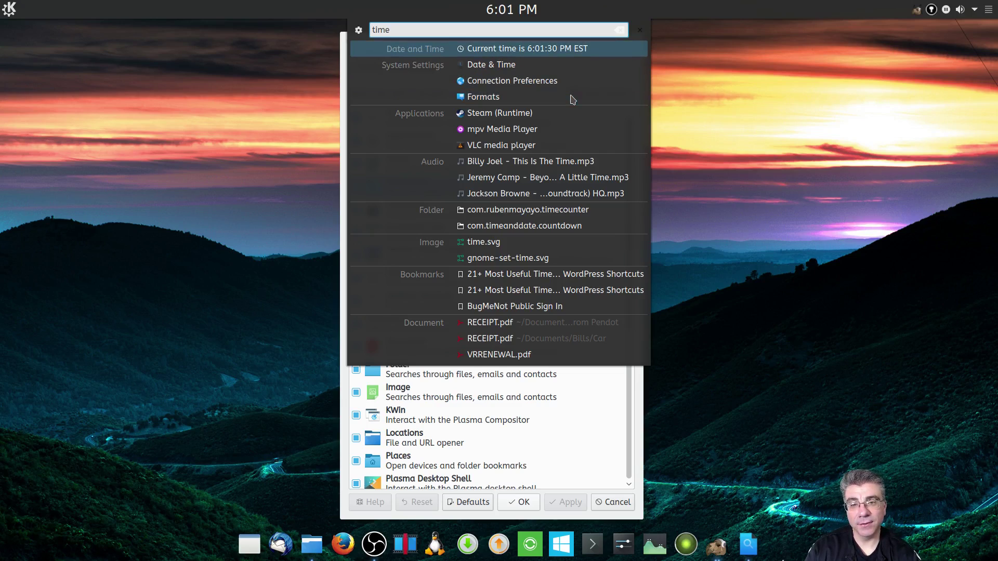
{"action": "type", "text": "s"}
{"action": "key", "text": "BackSpace"}
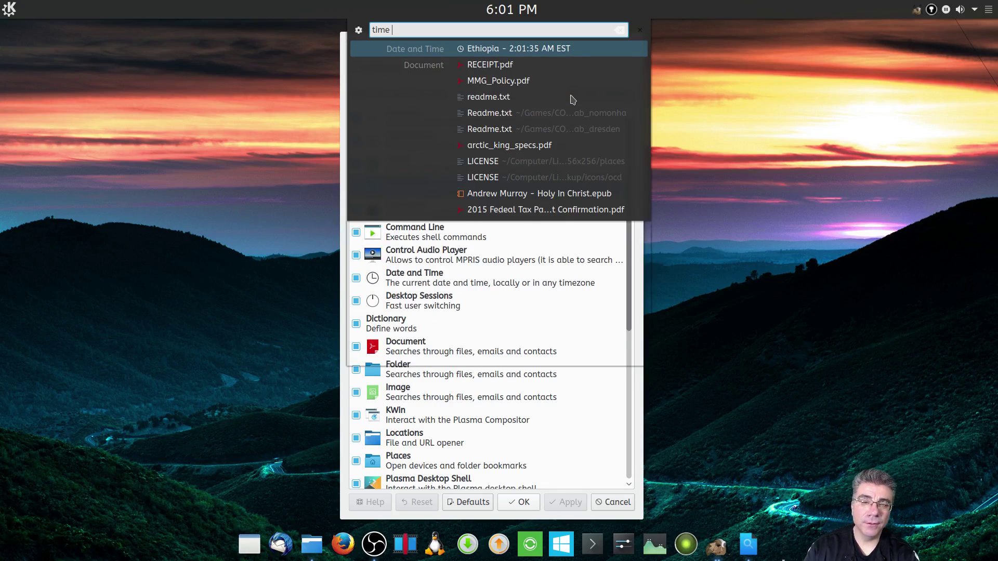
{"action": "type", "text": "cst"}
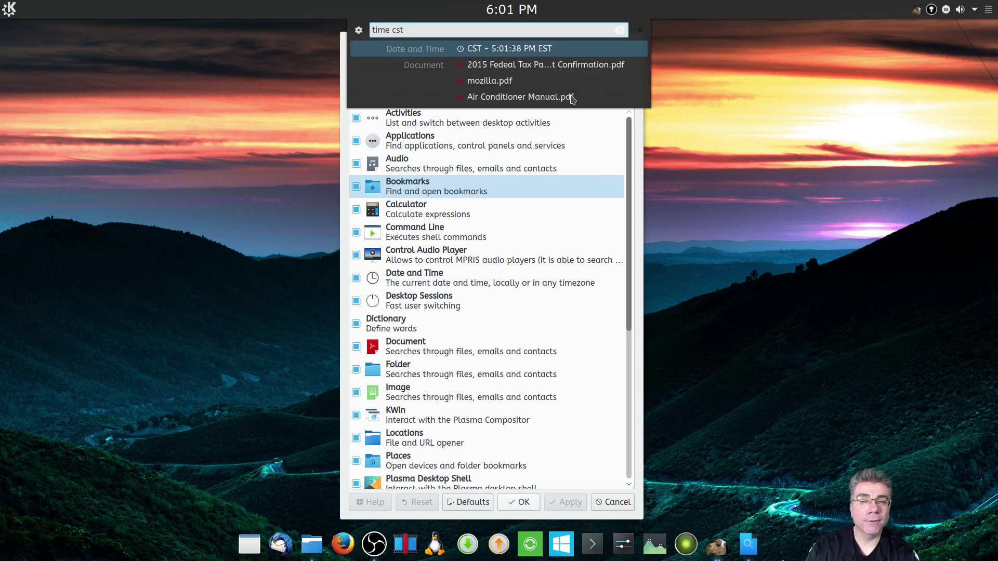
Step: Replace the search term with "new session" to look up the Desktop Sessions option
{"action": "key", "text": "BackSpace"}
{"action": "key", "text": "BackSpace"}
{"action": "key", "text": "BackSpace"}
{"action": "key", "text": "BackSpace"}
{"action": "key", "text": "BackSpace"}
{"action": "key", "text": "BackSpace"}
{"action": "key", "text": "BackSpace"}
{"action": "key", "text": "BackSpace"}
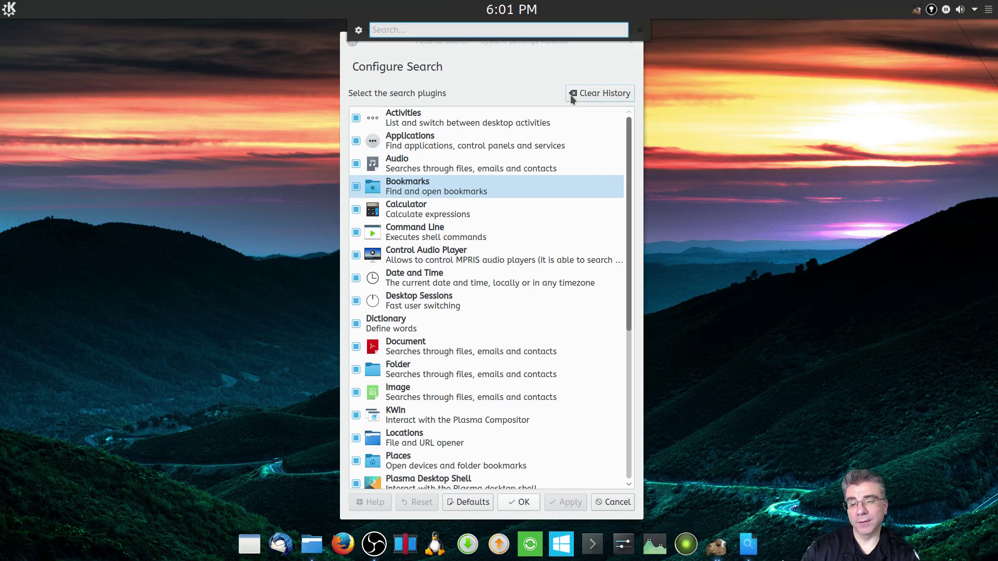
{"action": "key", "text": "alt+space"}
{"action": "type", "text": "new session"}
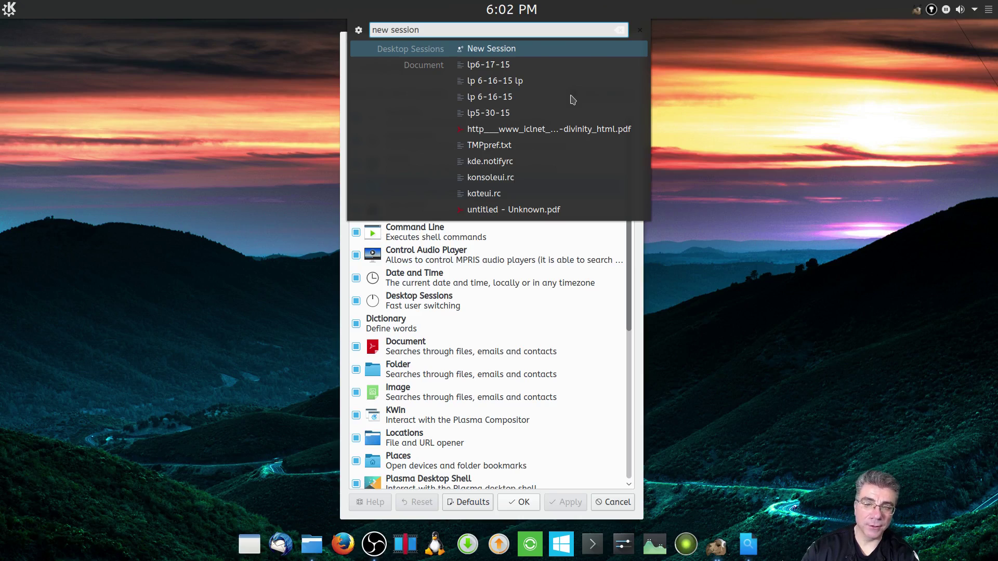
Step: Replace the search term with "define linux" to look up the dictionary definition, and close the search
{"action": "key", "text": "BackSpace"}
{"action": "key", "text": "BackSpace"}
{"action": "key", "text": "BackSpace"}
{"action": "key", "text": "BackSpace"}
{"action": "key", "text": "BackSpace"}
{"action": "key", "text": "BackSpace"}
{"action": "key", "text": "BackSpace"}
{"action": "key", "text": "BackSpace"}
{"action": "key", "text": "BackSpace"}
{"action": "key", "text": "BackSpace"}
{"action": "key", "text": "BackSpace"}
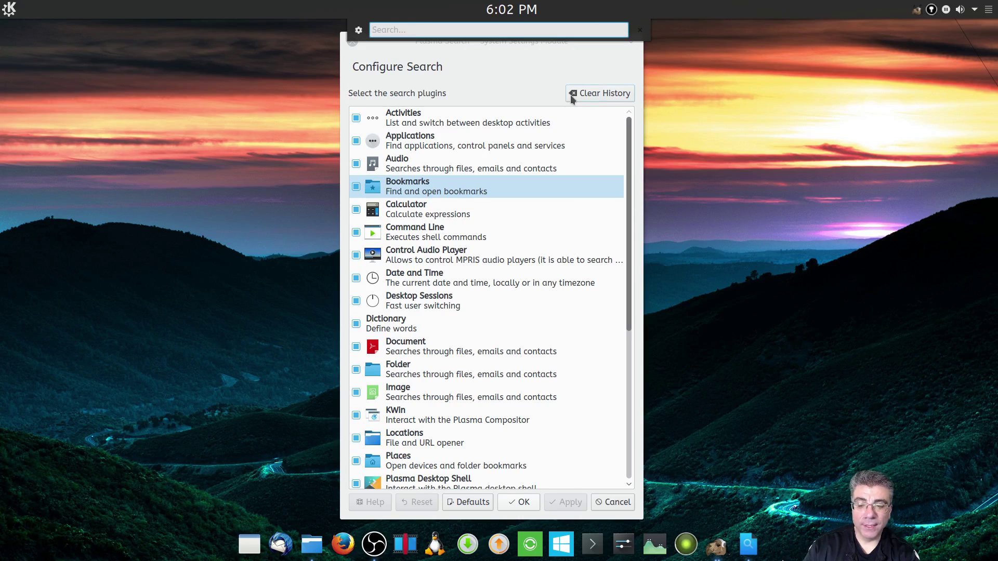
{"action": "type", "text": "d"}
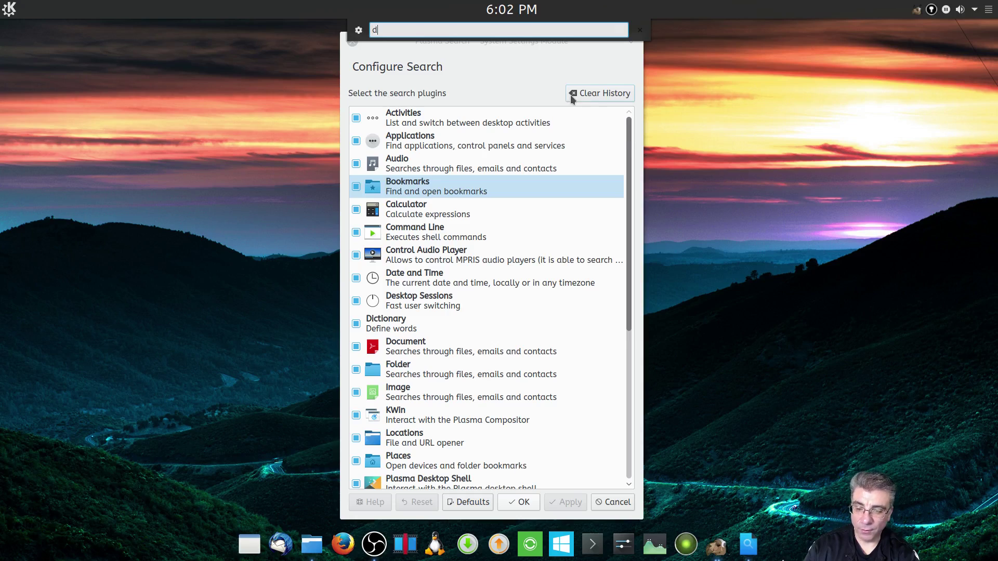
{"action": "type", "text": "efine linux"}
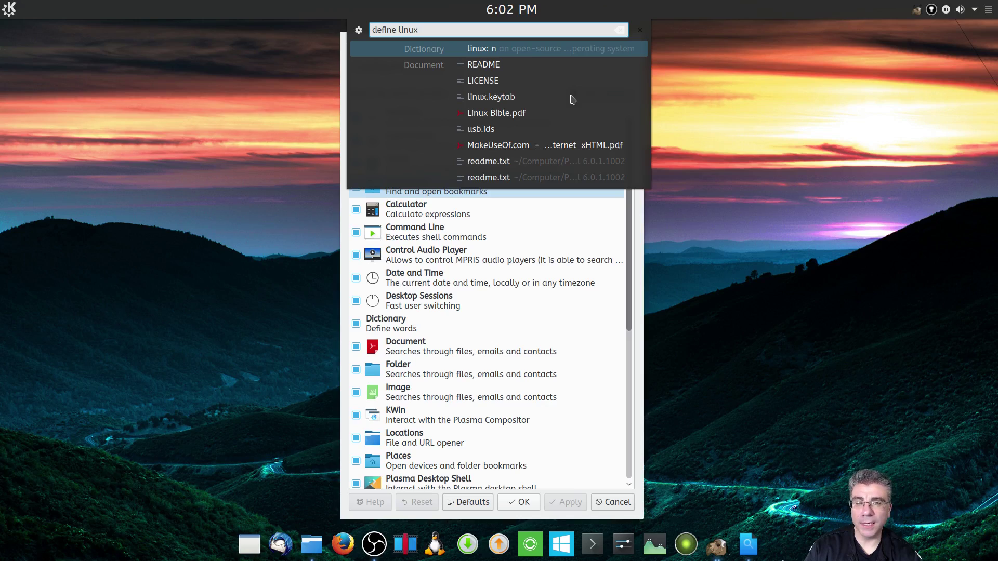
{"action": "key", "text": "Escape"}
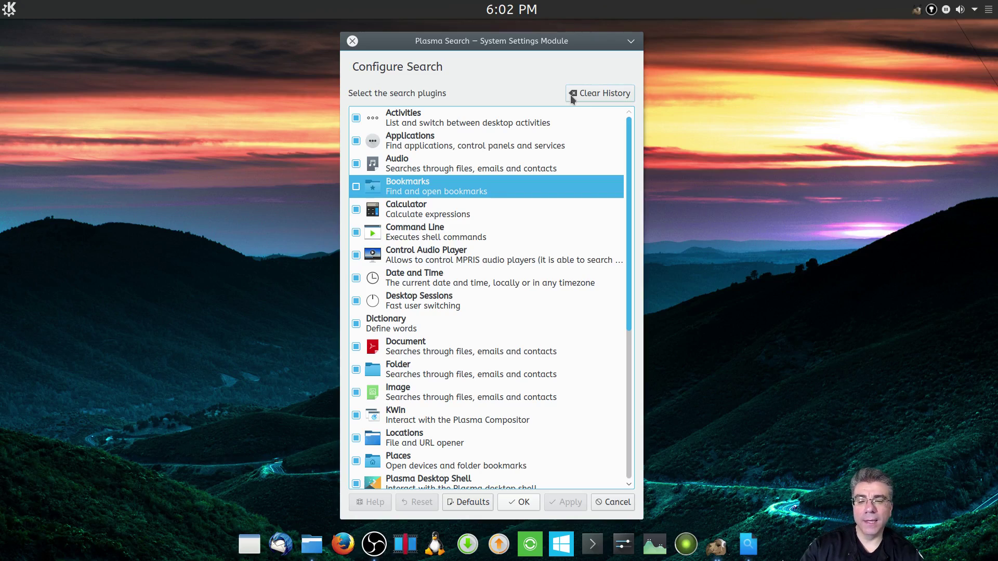
Step: Highlight the Document, Folder and Image entries in the search plugin list to review what they cover
{"action": "key", "text": "Down"}
{"action": "key", "text": "Down"}
{"action": "key", "text": "Down"}
{"action": "key", "text": "Down"}
{"action": "key", "text": "Down"}
{"action": "key", "text": "Down"}
{"action": "key", "text": "Down"}
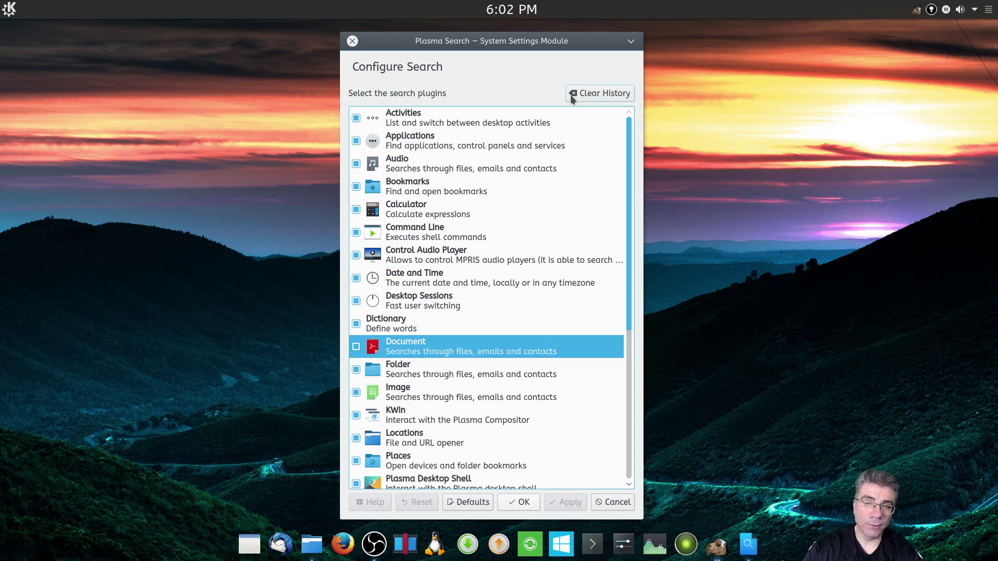
{"action": "left_click_drag", "start_coordinate": [628, 121], "coordinate": [623, 214]}
{"action": "left_click", "coordinate": [462, 214]}
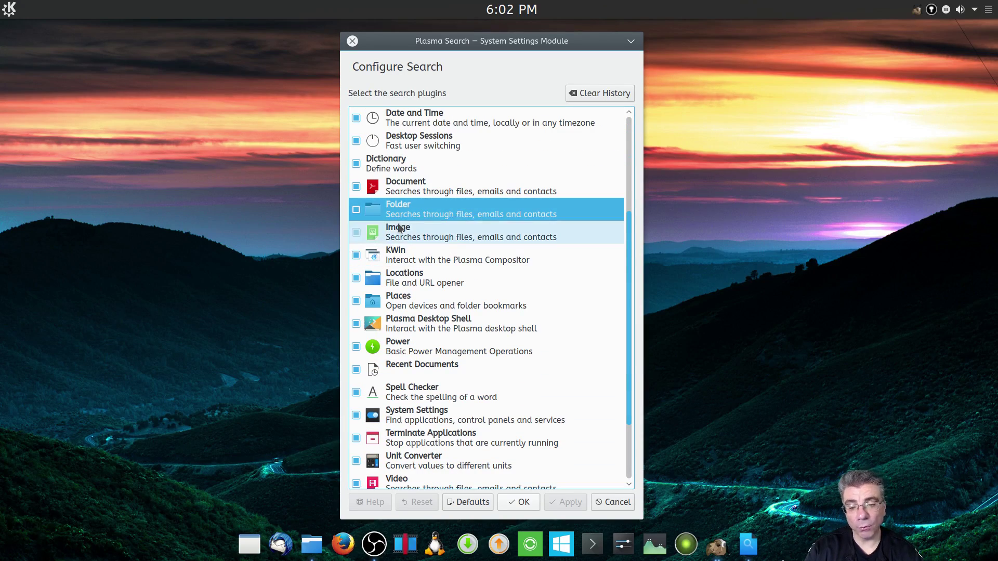
{"action": "scroll", "coordinate": [405, 229], "scroll_direction": "down", "scroll_amount": 2}
{"action": "scroll", "coordinate": [400, 224], "scroll_direction": "up", "scroll_amount": 2}
{"action": "left_click", "coordinate": [407, 209]}
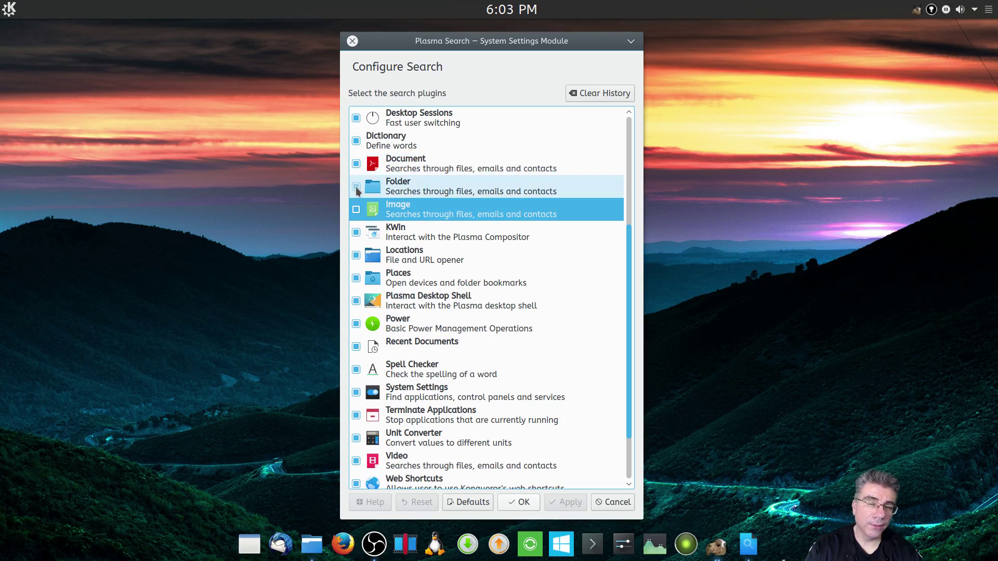
Step: Review the remaining search plugins, highlighting Plasma Desktop Shell and Power
{"action": "scroll", "coordinate": [420, 207], "scroll_direction": "up", "scroll_amount": 3}
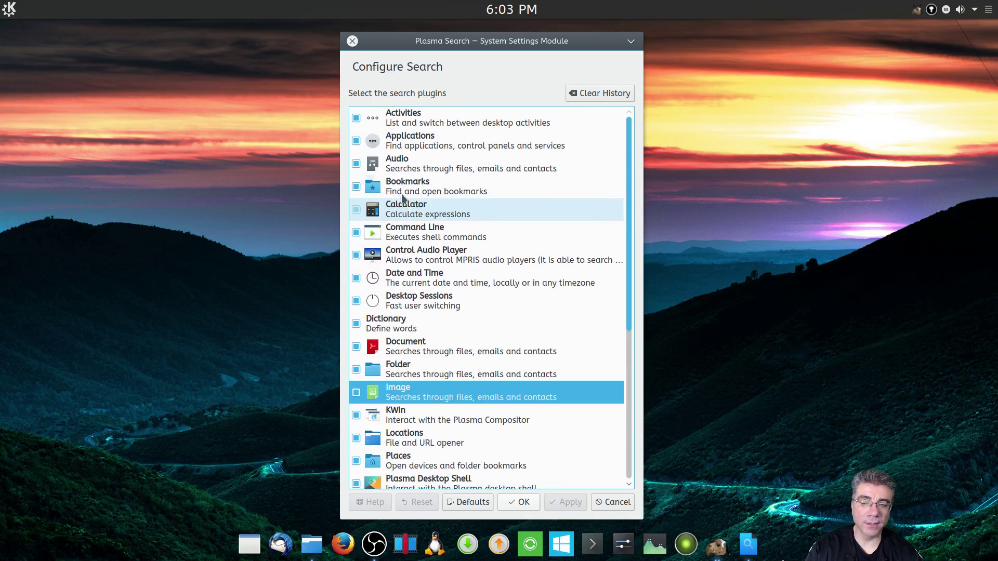
{"action": "scroll", "coordinate": [408, 299], "scroll_direction": "down", "scroll_amount": 2}
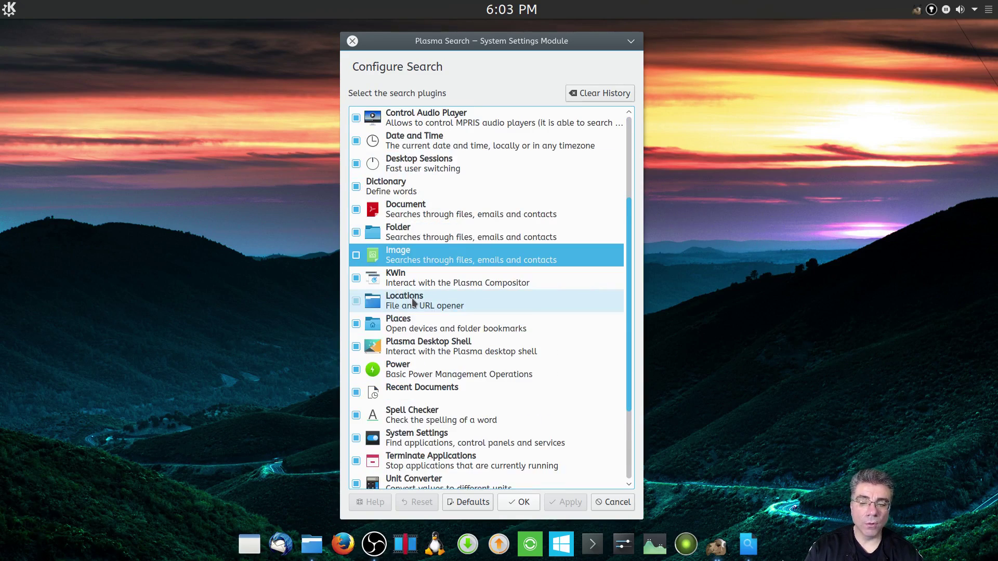
{"action": "scroll", "coordinate": [395, 302], "scroll_direction": "down", "scroll_amount": 2}
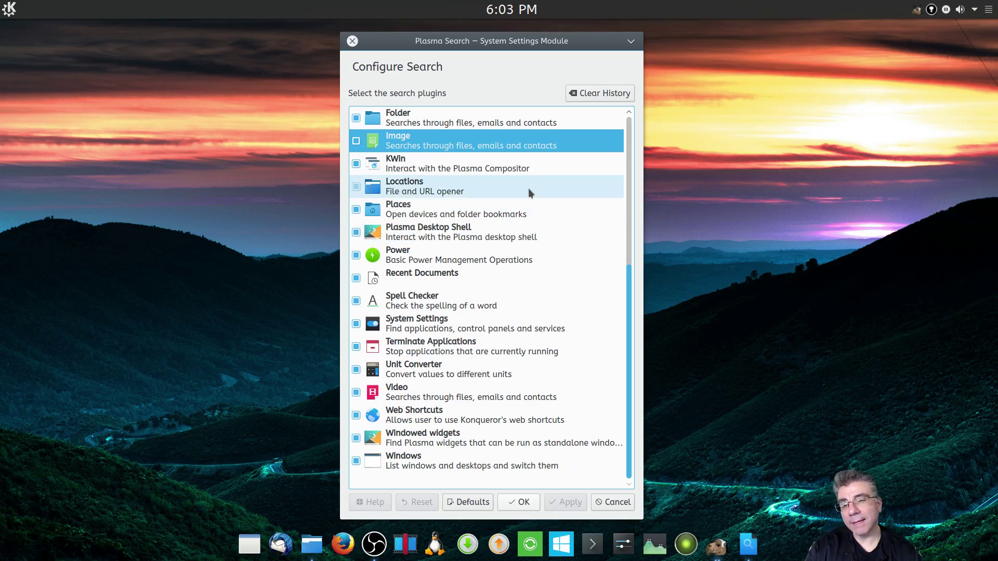
{"action": "left_click", "coordinate": [476, 223]}
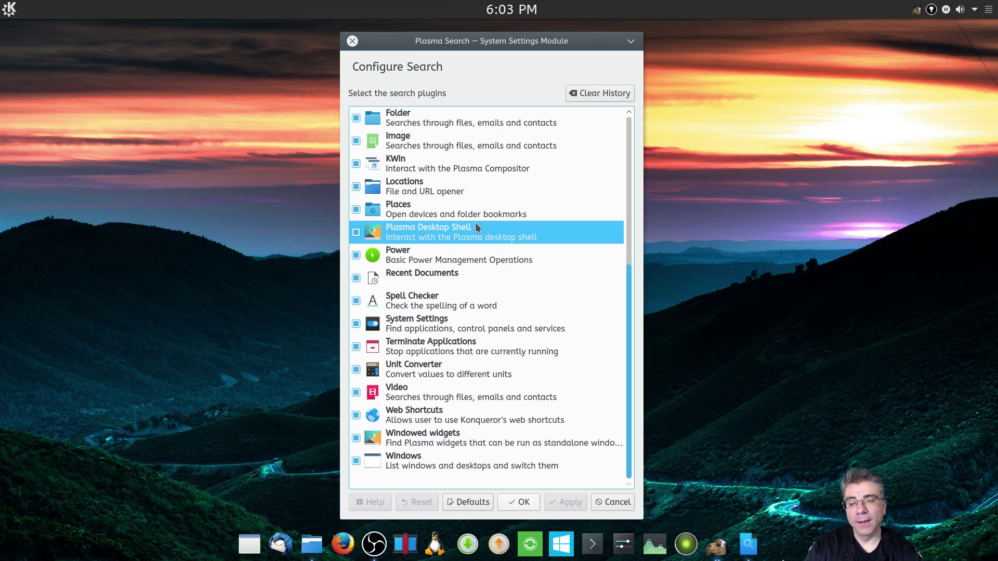
{"action": "key", "text": "Down"}
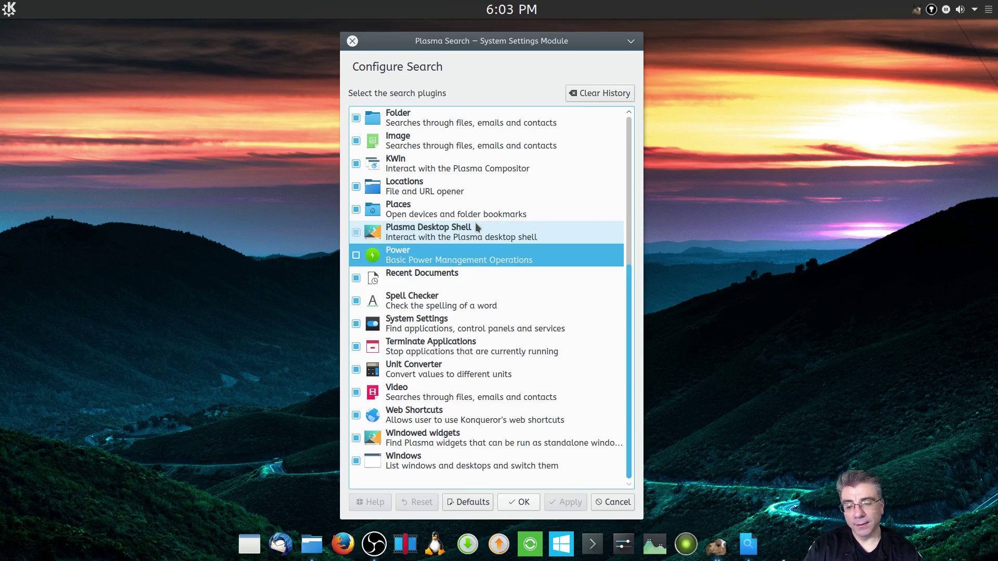
Step: Search the desktop for "suspend" to look at the Power plugin's results, and close the search
{"action": "key", "text": "alt+space"}
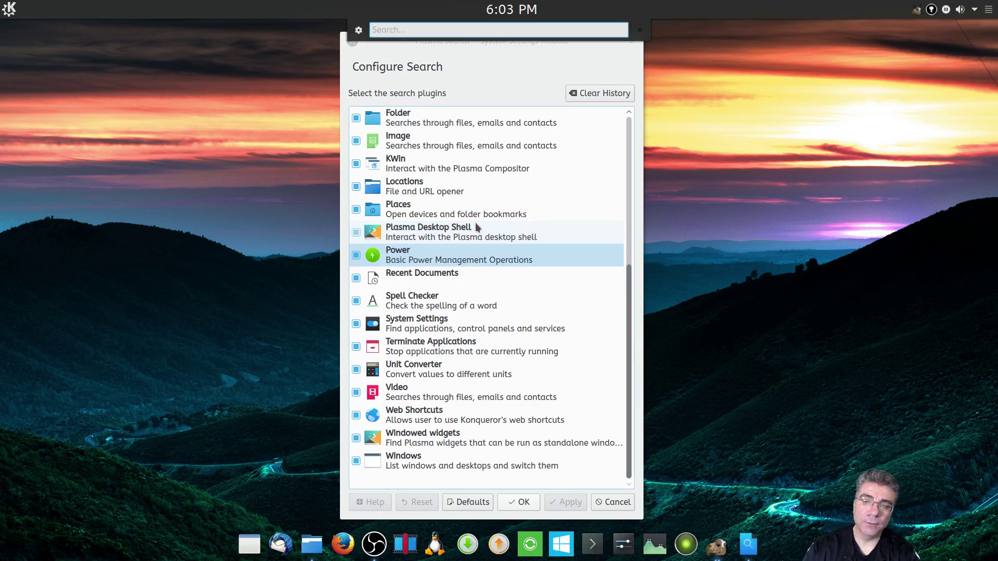
{"action": "type", "text": "si"}
{"action": "key", "text": "BackSpace"}
{"action": "type", "text": "usp"}
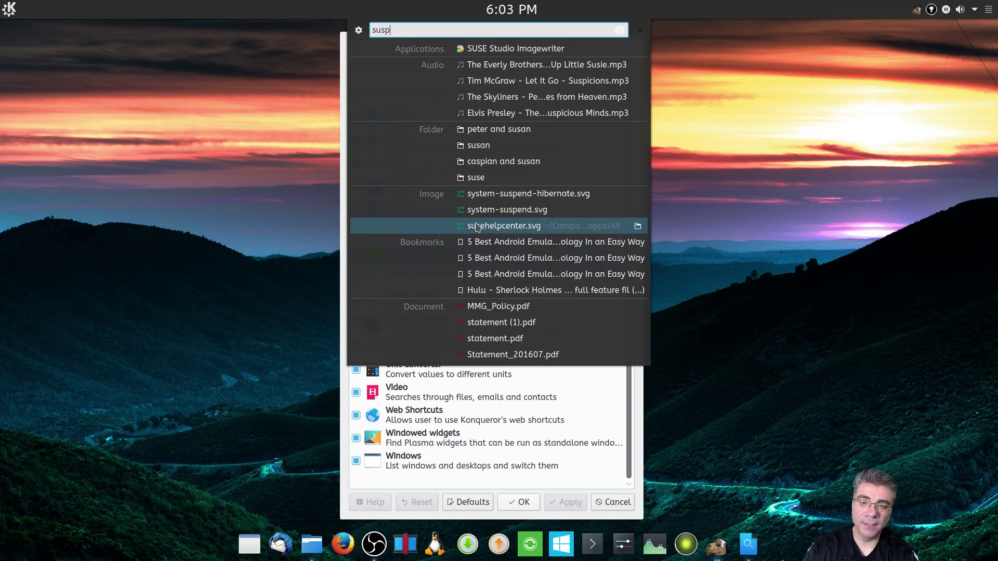
{"action": "type", "text": "end"}
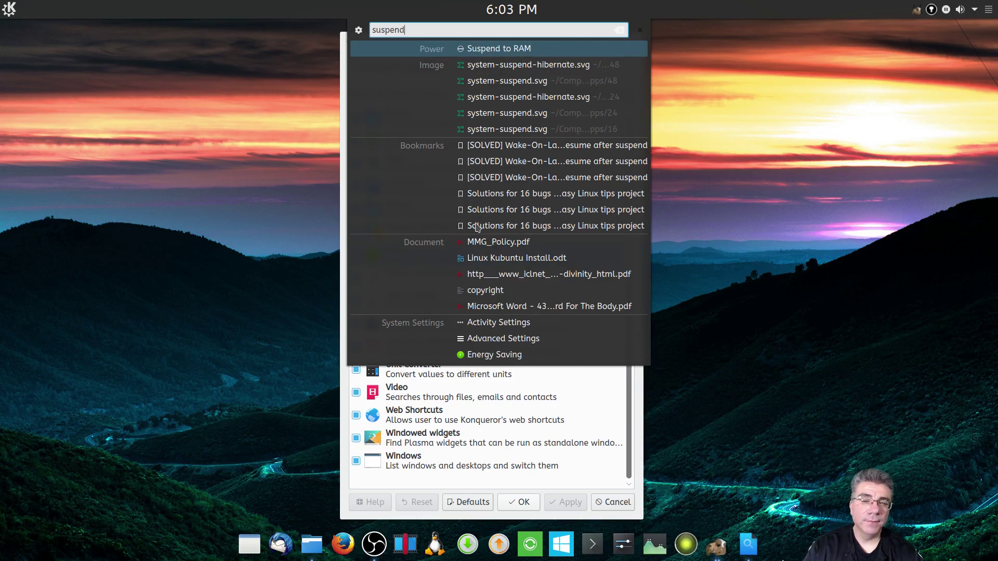
{"action": "key", "text": "Escape"}
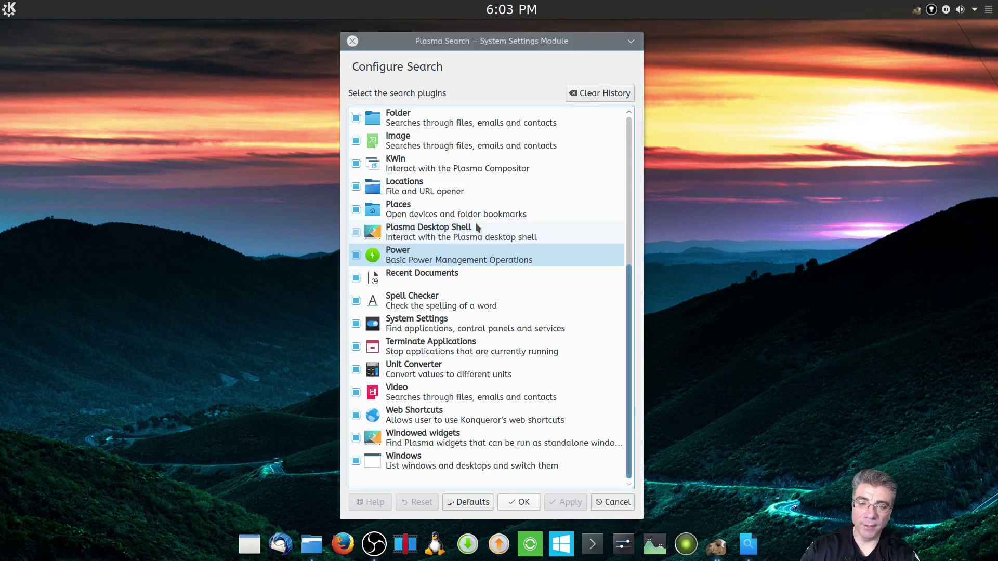
Step: Search the desktop for "settings" and highlight the second Advanced Settings result in the System Settings group
{"action": "key", "text": "space"}
{"action": "key", "text": "alt+space"}
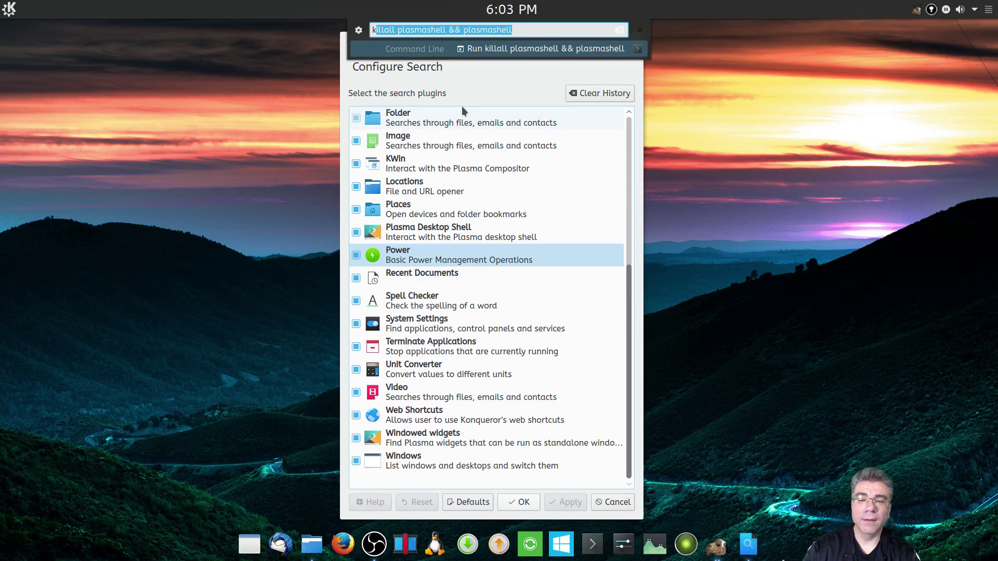
{"action": "key", "text": "BackSpace"}
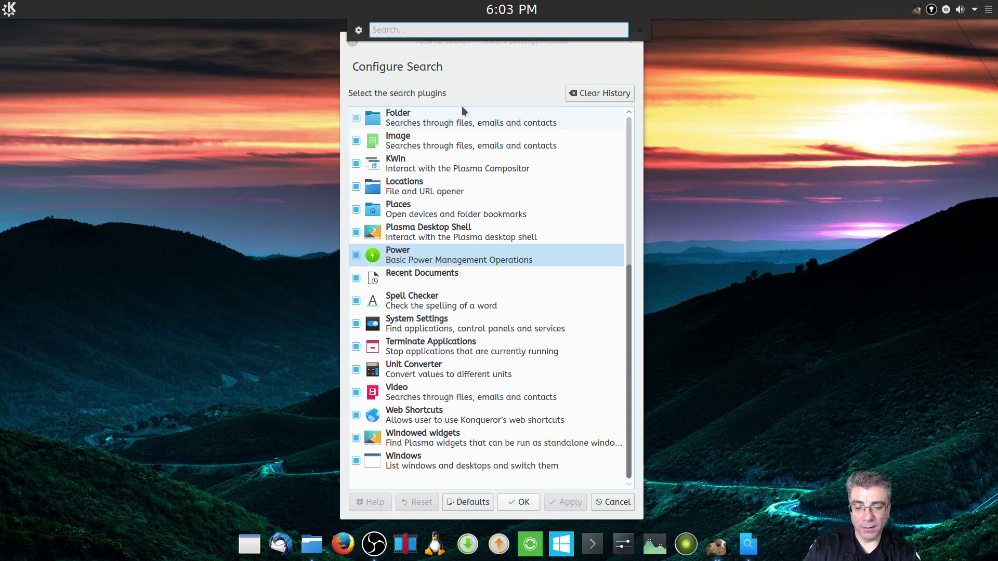
{"action": "type", "text": "s"}
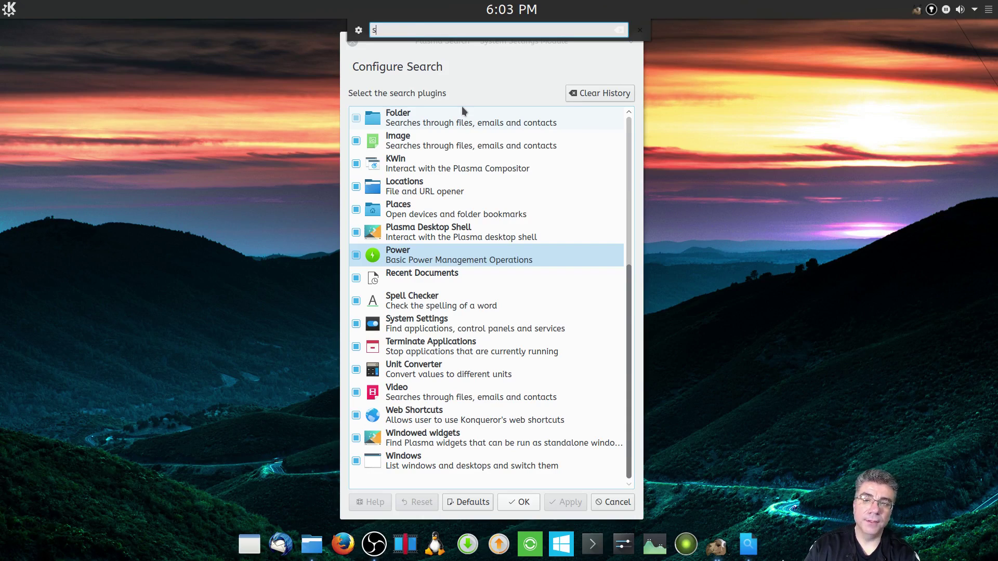
{"action": "type", "text": "ettings"}
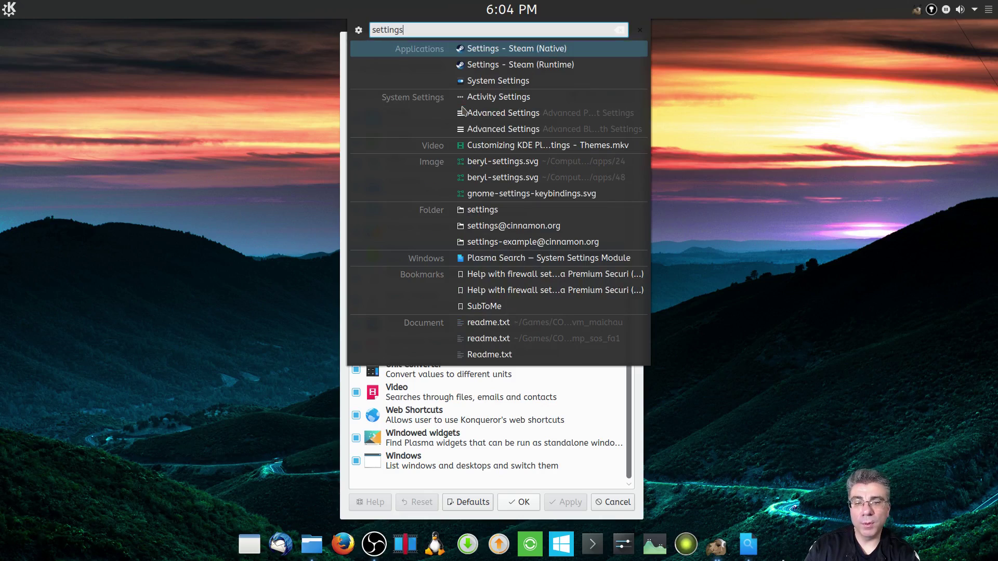
{"action": "key", "text": "Down"}
{"action": "key", "text": "Down"}
{"action": "key", "text": "Down"}
{"action": "key", "text": "Down"}
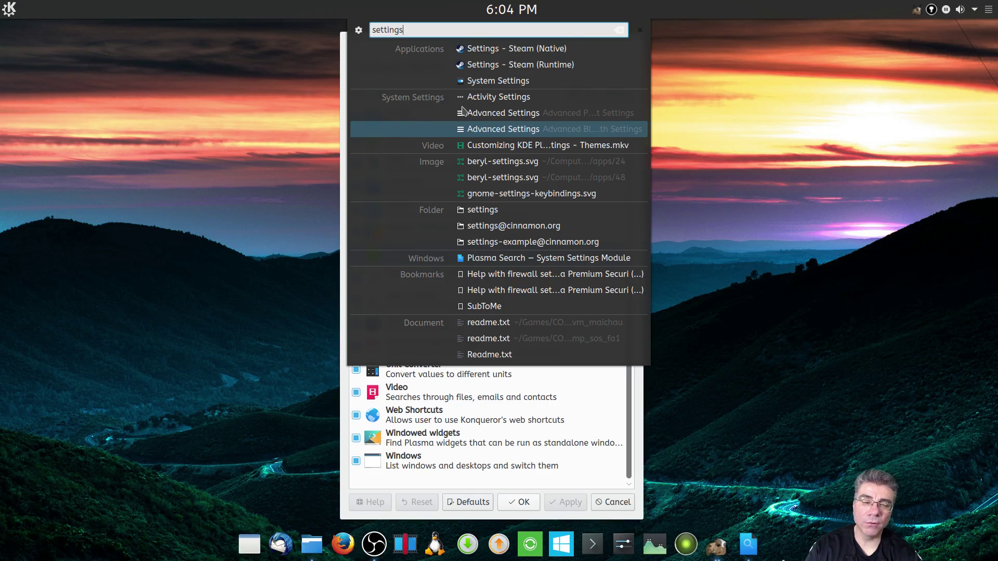
Step: Open System Settings to view the Look And Feel, Window Behavior and Task Switcher pages, and close it
{"action": "left_click", "coordinate": [632, 549]}
{"action": "left_click", "coordinate": [262, 160]}
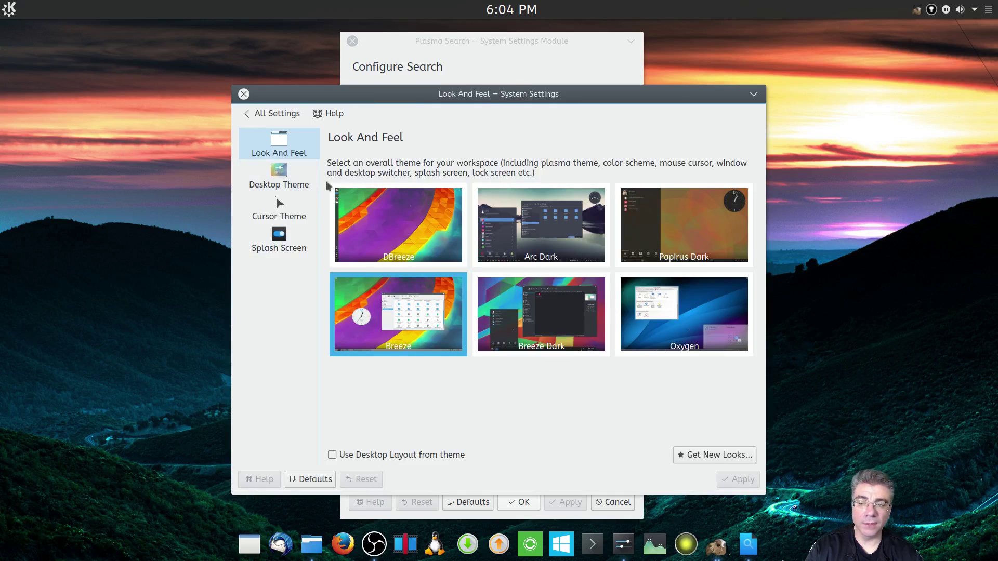
{"action": "left_click", "coordinate": [284, 118]}
{"action": "mouse_move", "coordinate": [290, 179]}
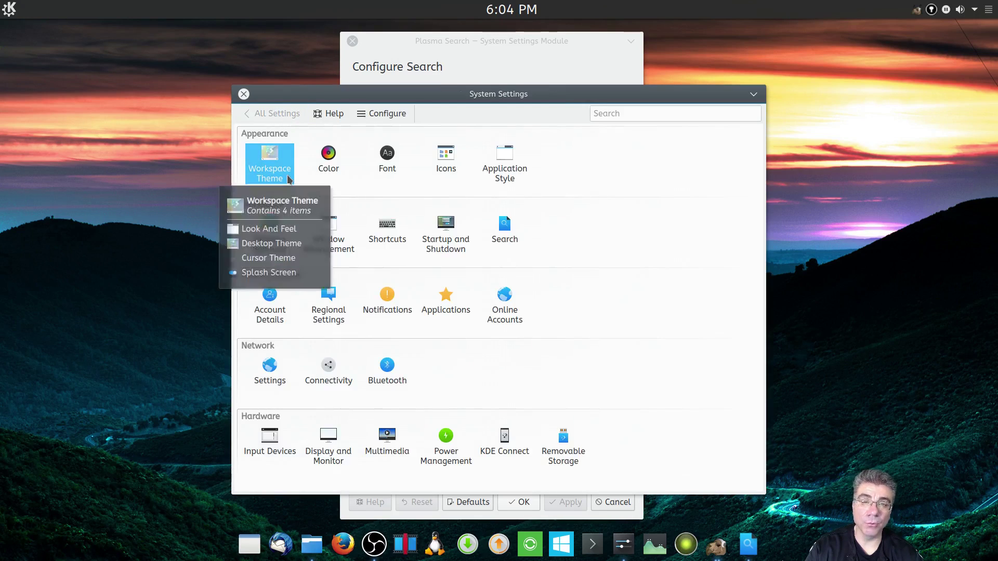
{"action": "left_click", "coordinate": [335, 239]}
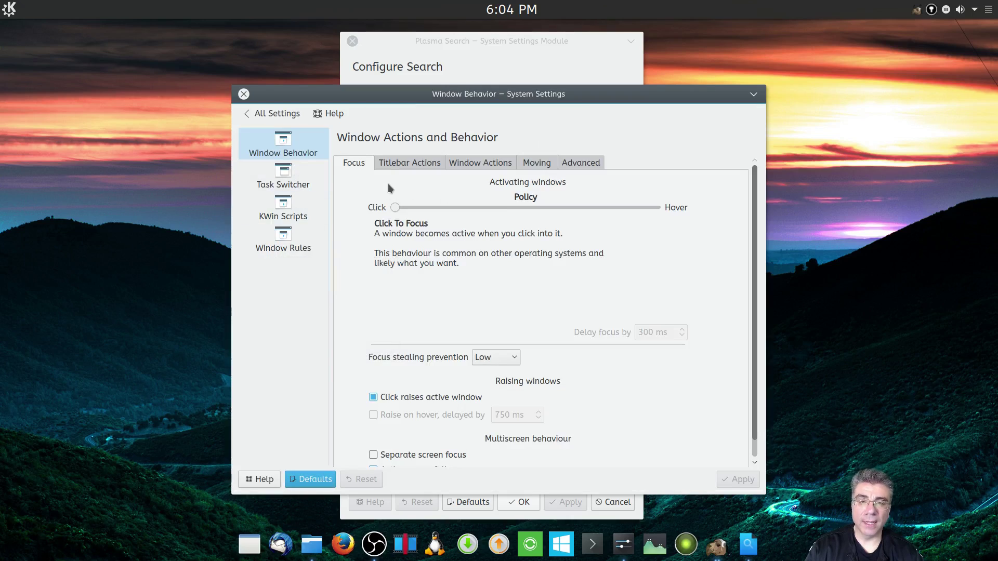
{"action": "left_click", "coordinate": [270, 179]}
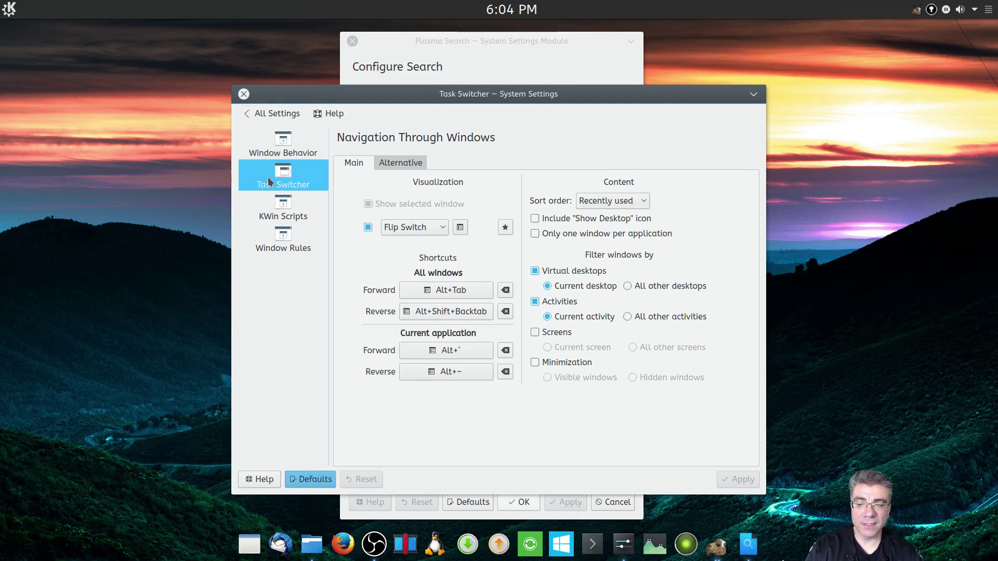
{"action": "left_click", "coordinate": [244, 94]}
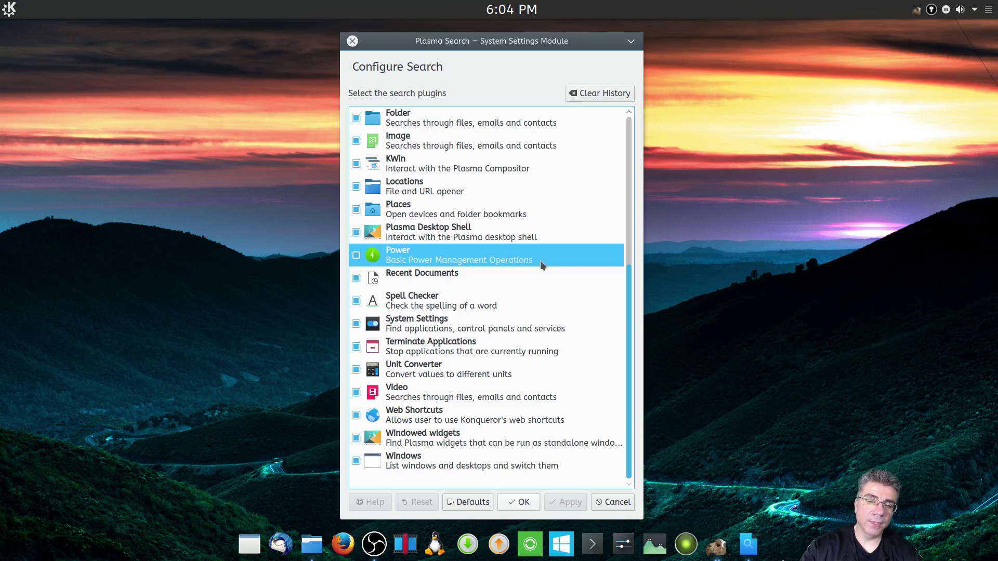
Step: Close the desktop search and launch System Monitor
{"action": "key", "text": "alt+space"}
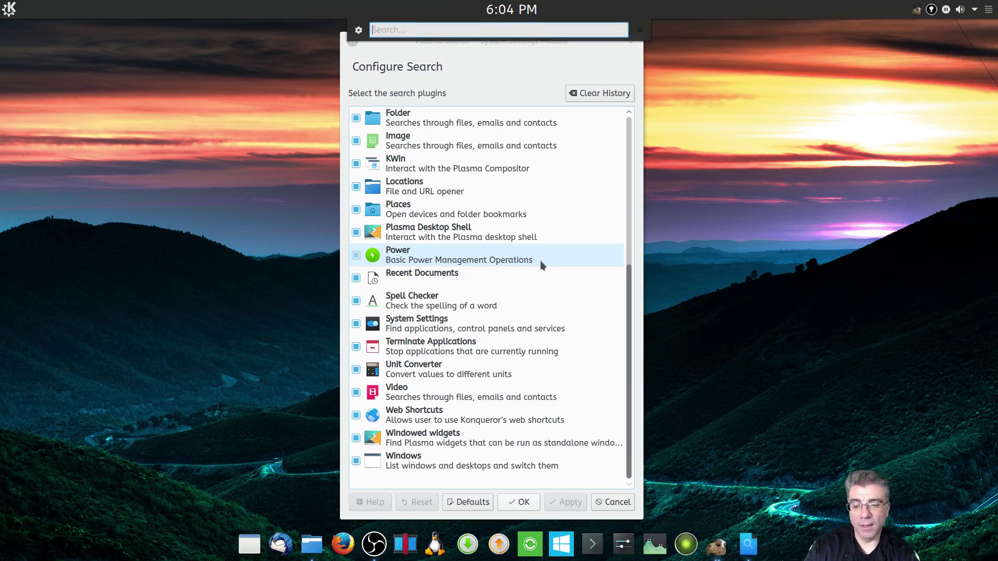
{"action": "key", "text": "Escape"}
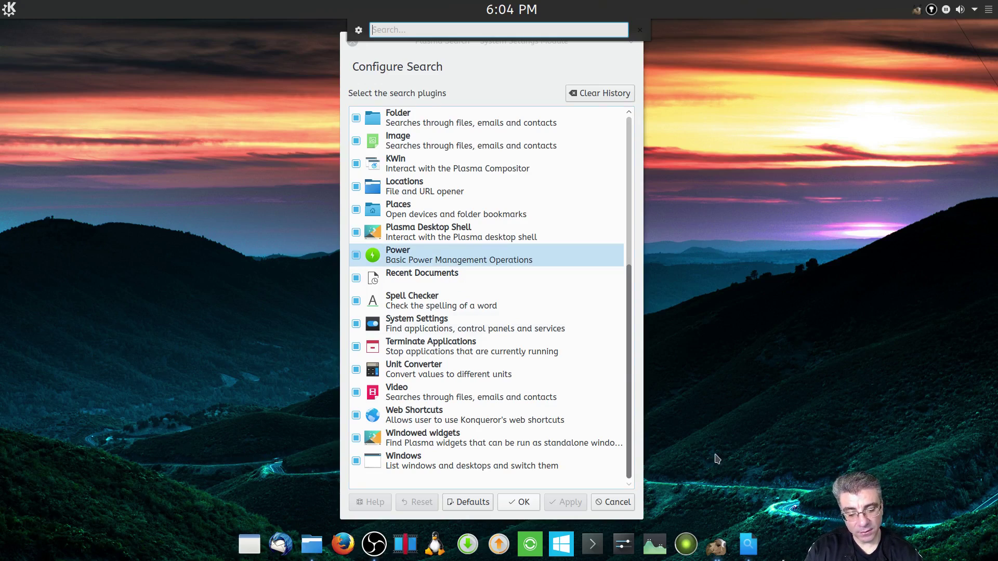
{"action": "left_click", "coordinate": [657, 546]}
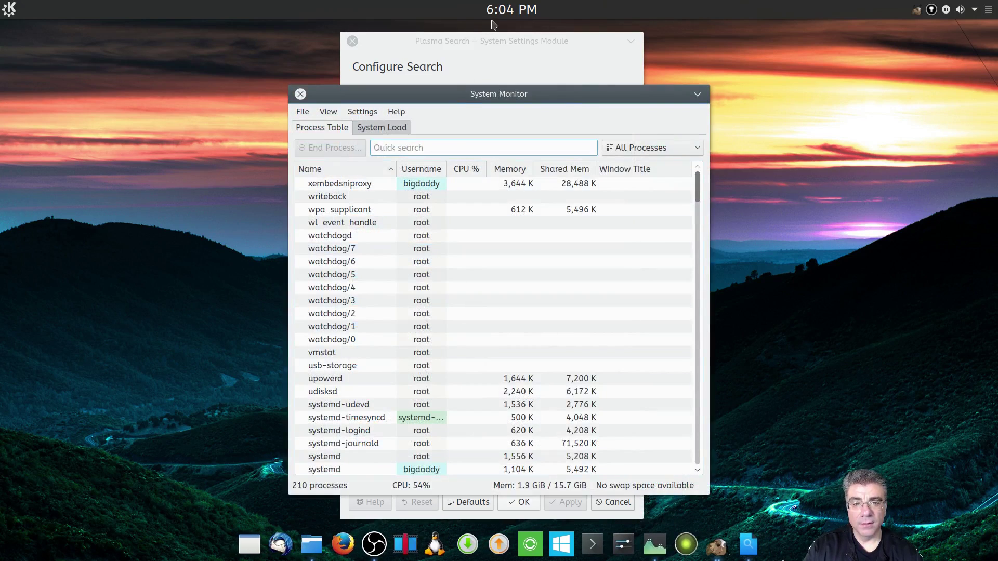
Step: Terminate System Monitor from the desktop search with the command "kill ksysguard"
{"action": "key", "text": "alt+space"}
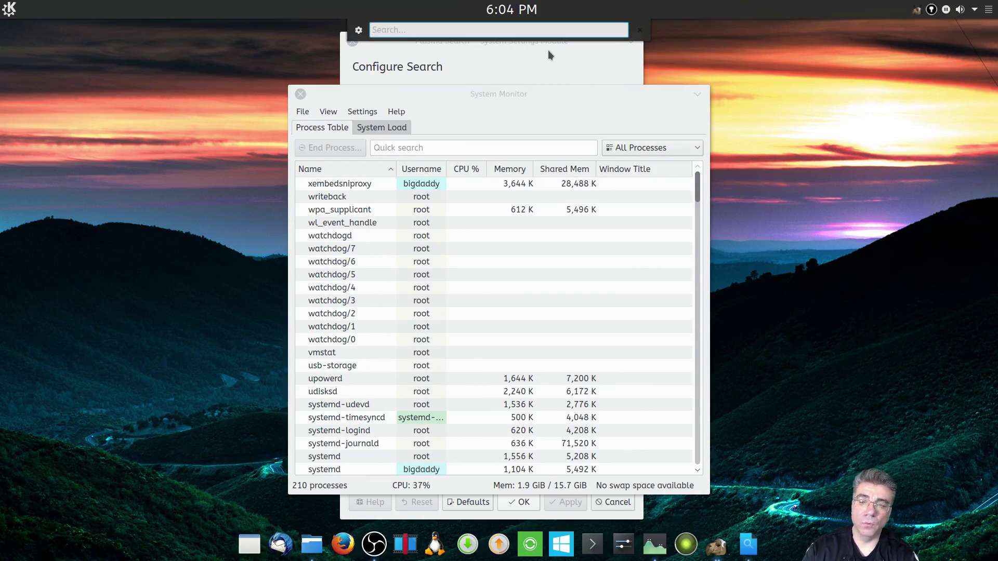
{"action": "type", "text": "kill s"}
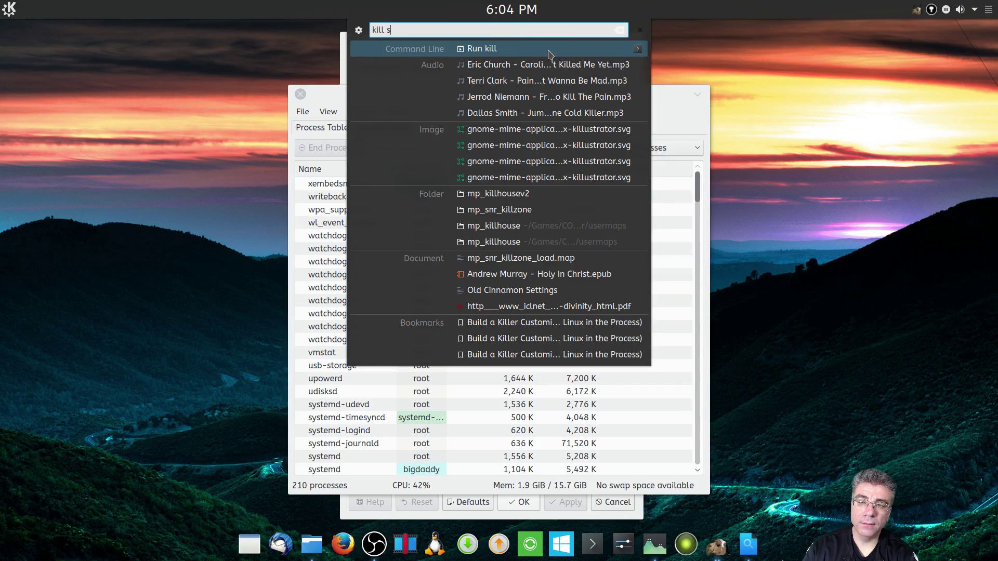
{"action": "key", "text": "BackSpace"}
{"action": "type", "text": "ksy"}
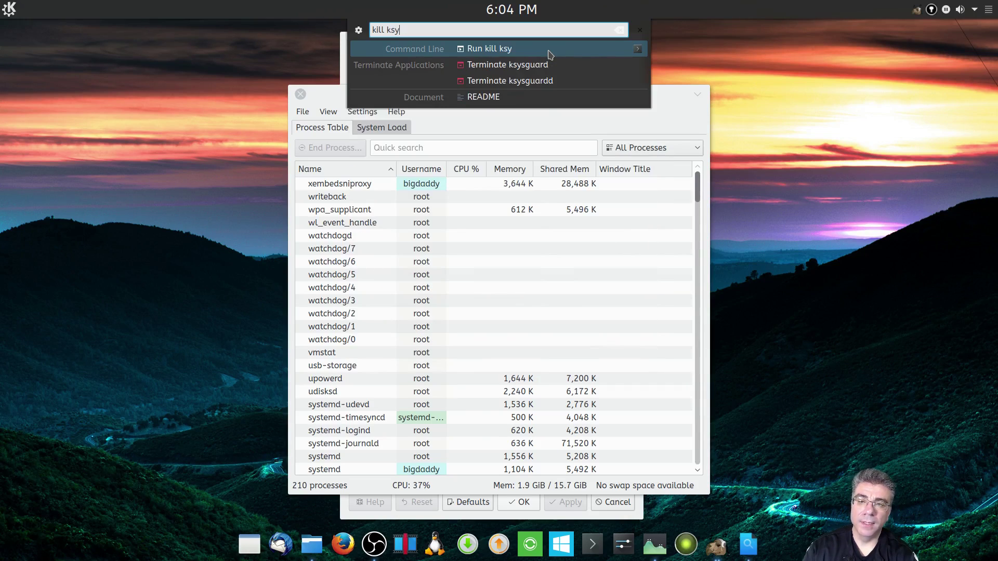
{"action": "type", "text": "sguard"}
{"action": "key", "text": "Return"}
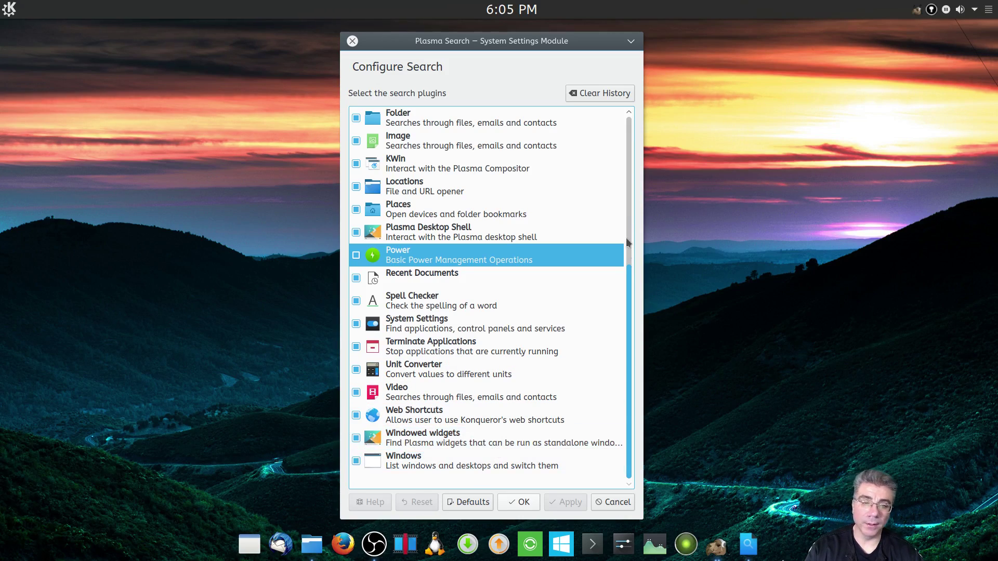
Step: Return to the start of the plugin list, search the desktop for "firef" to look at its grouped results, and clear the query
{"action": "left_click_drag", "start_coordinate": [630, 271], "coordinate": [632, 111]}
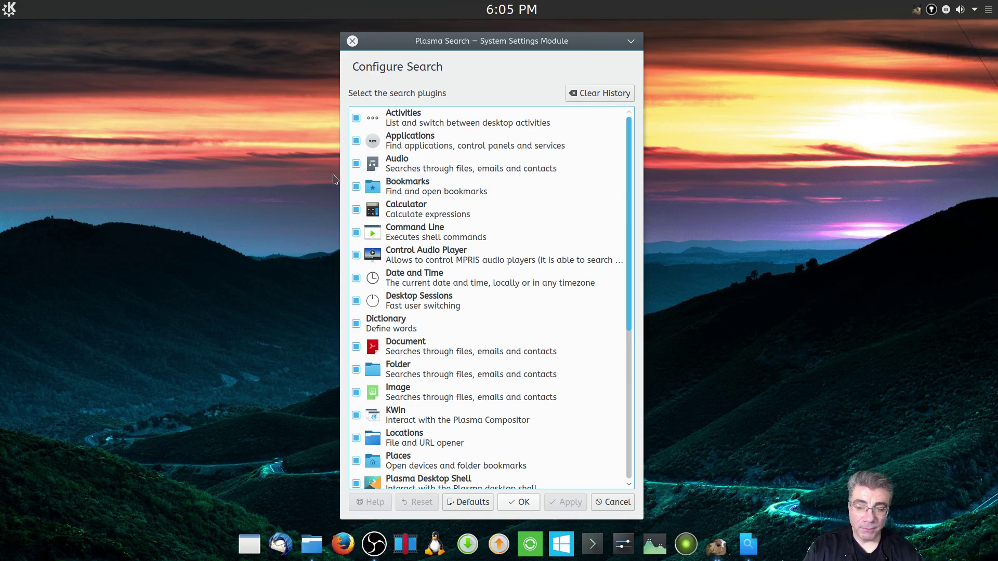
{"action": "left_click", "coordinate": [111, 151]}
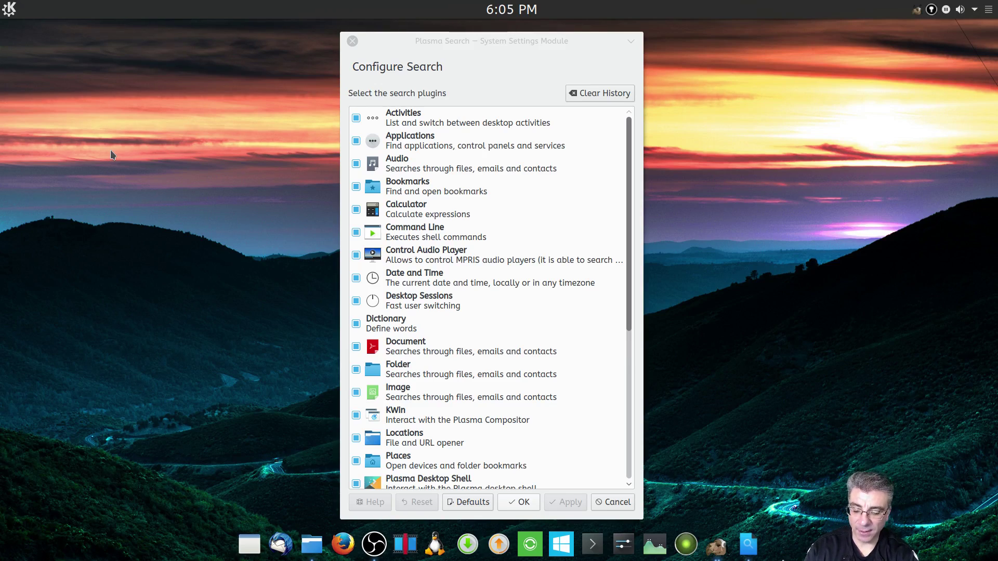
{"action": "key", "text": "alt+space"}
{"action": "type", "text": "firef"}
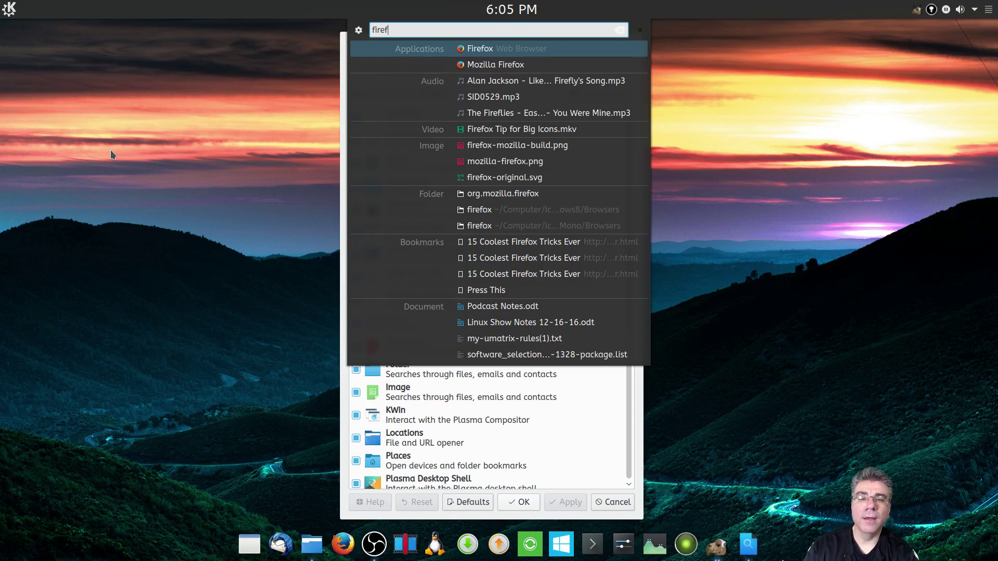
{"action": "key", "text": "BackSpace"}
{"action": "key", "text": "BackSpace"}
{"action": "key", "text": "BackSpace"}
{"action": "key", "text": "BackSpace"}
{"action": "key", "text": "BackSpace"}
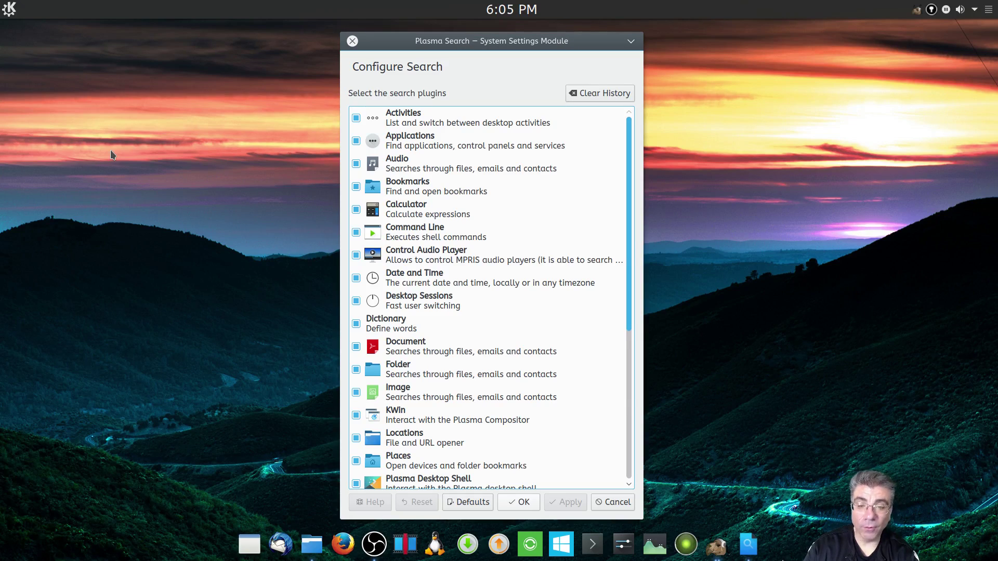
Step: Highlight the KWin plugin, look up "k" in the desktop search, and return to the Configure Search window
{"action": "key", "text": "k"}
{"action": "key", "text": "space"}
{"action": "key", "text": "alt+space"}
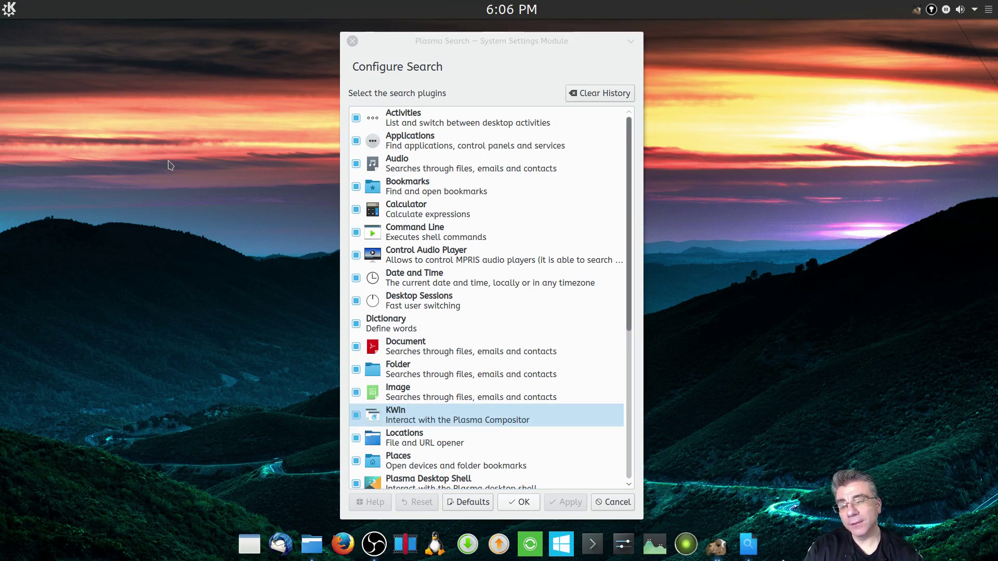
{"action": "type", "text": "k"}
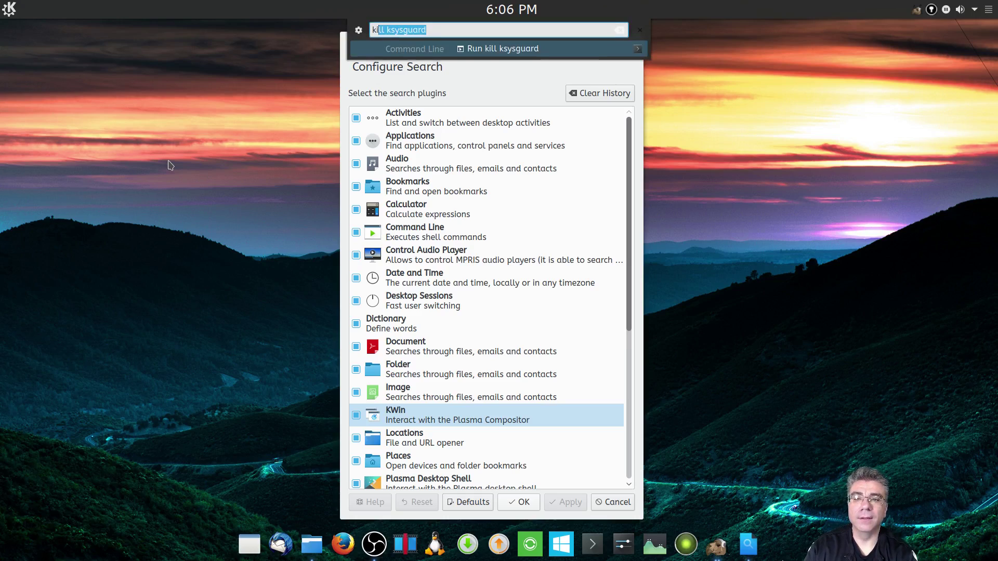
{"action": "key", "text": "Escape"}
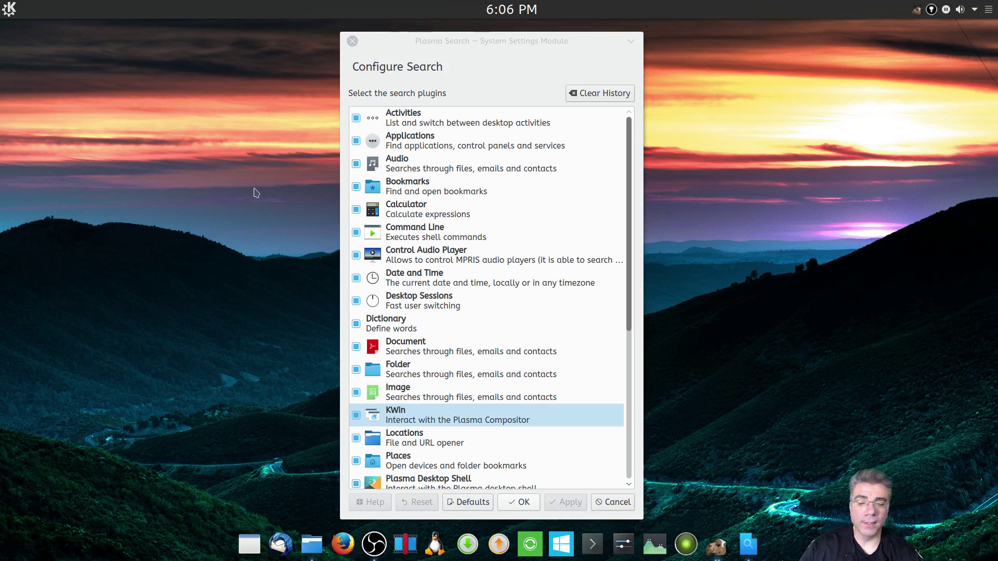
{"action": "left_click", "coordinate": [413, 32]}
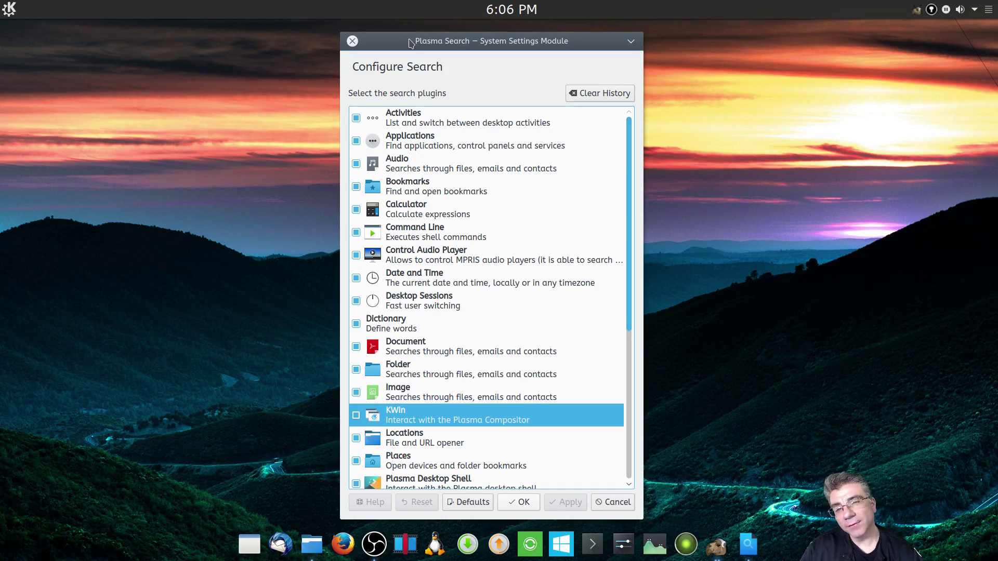